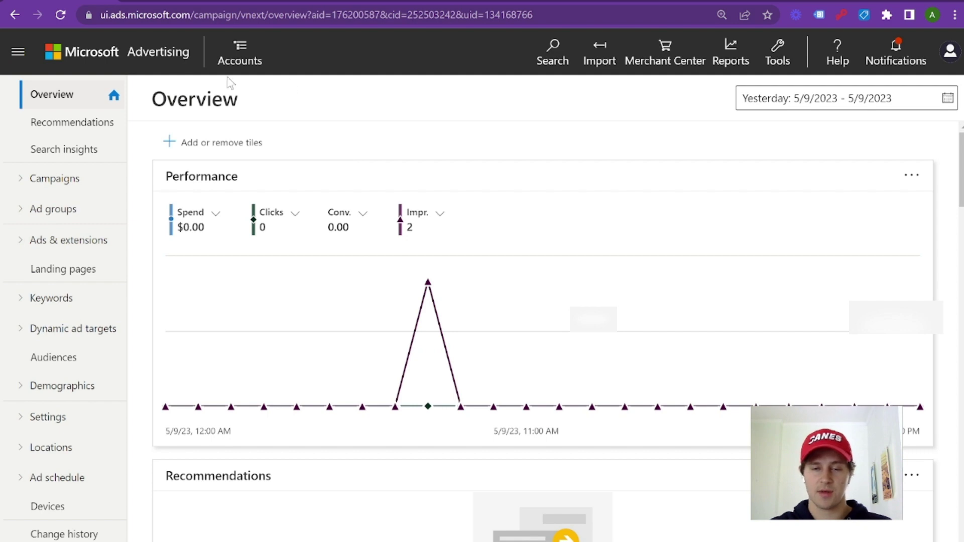
Open the UET tag page under conversion tracking and start creating another UET tag
click(781, 56)
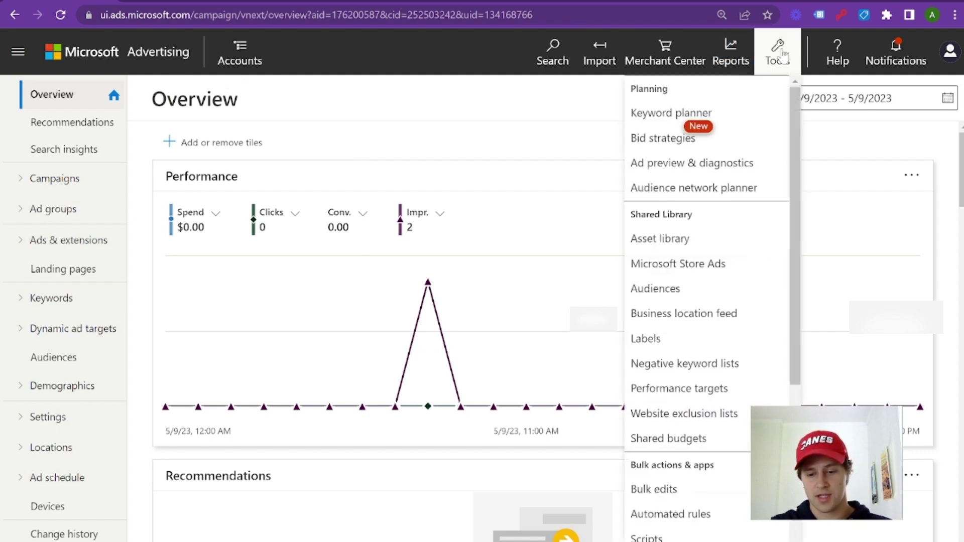
scroll(731, 286, down, 4)
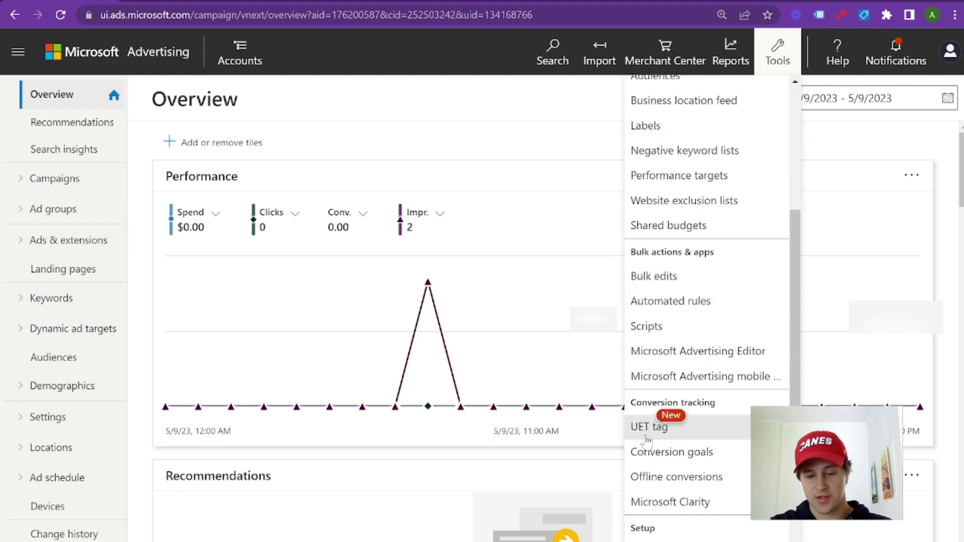
click(695, 431)
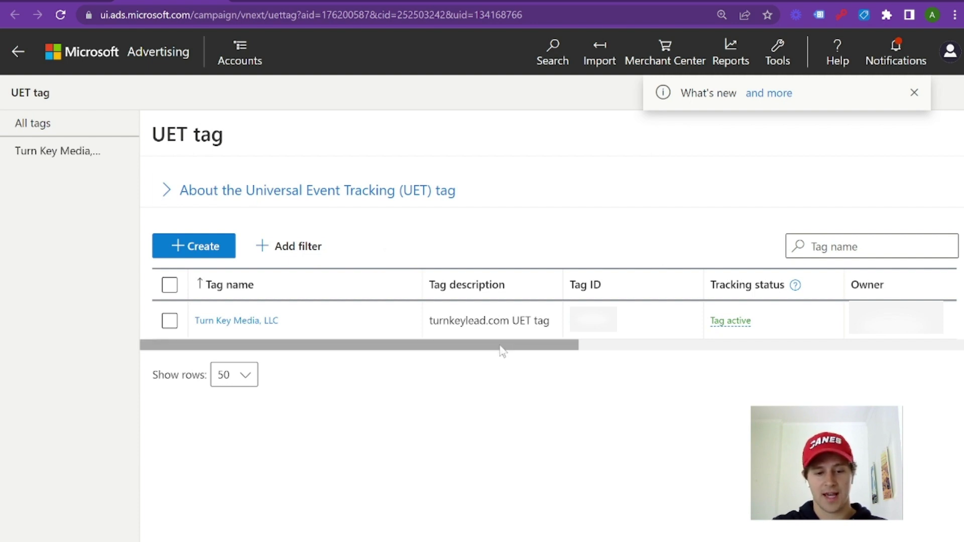
click(173, 247)
click(378, 340)
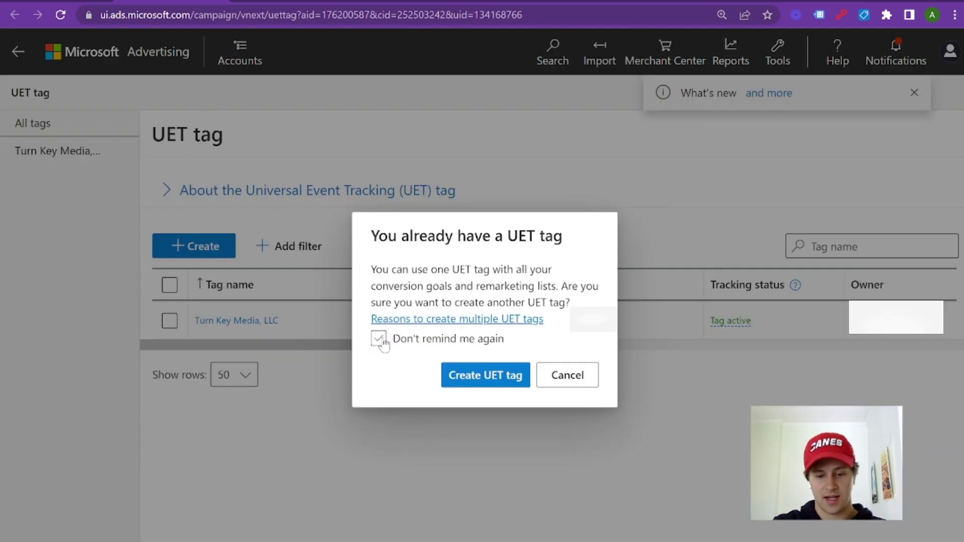
click(505, 376)
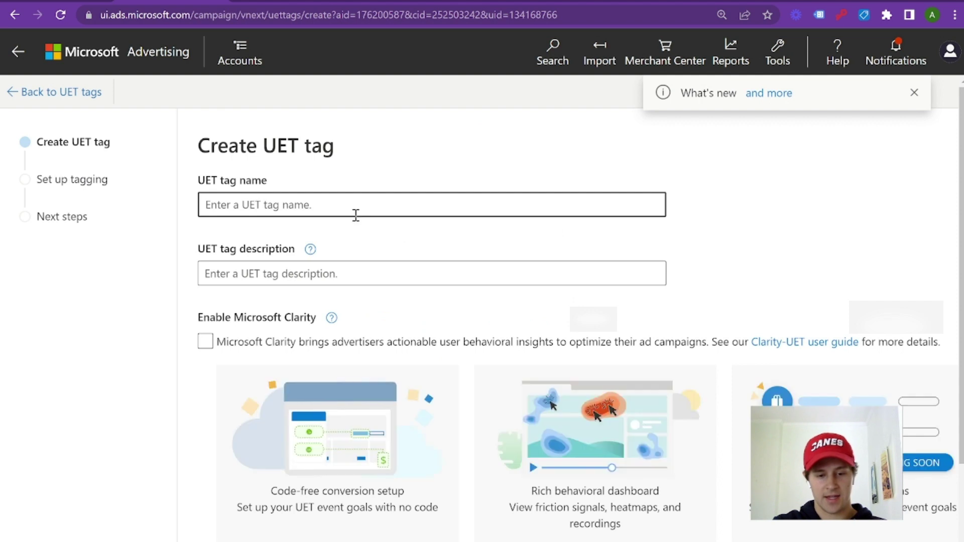
Name the new UET tag "Turn Key Lead - UET Tag"
click(356, 215)
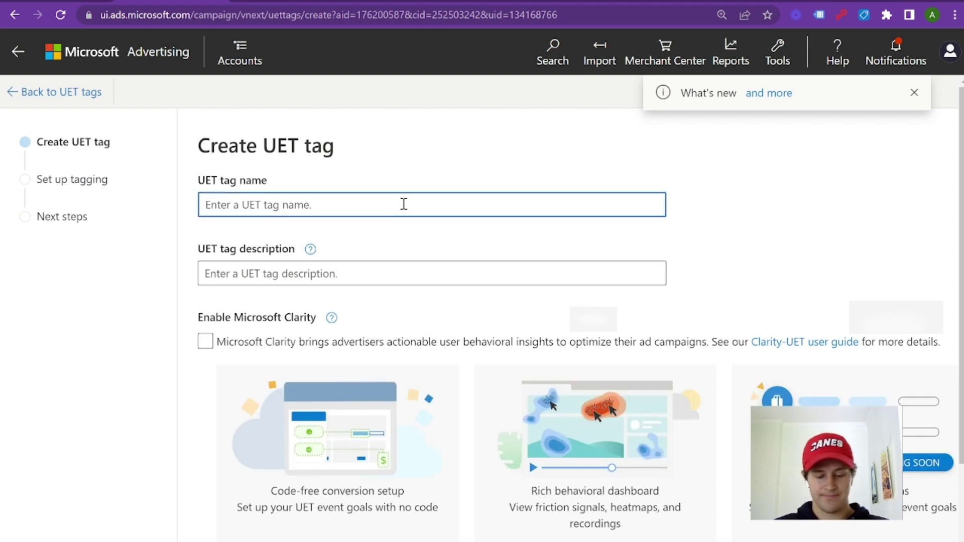
text(Turn Key )
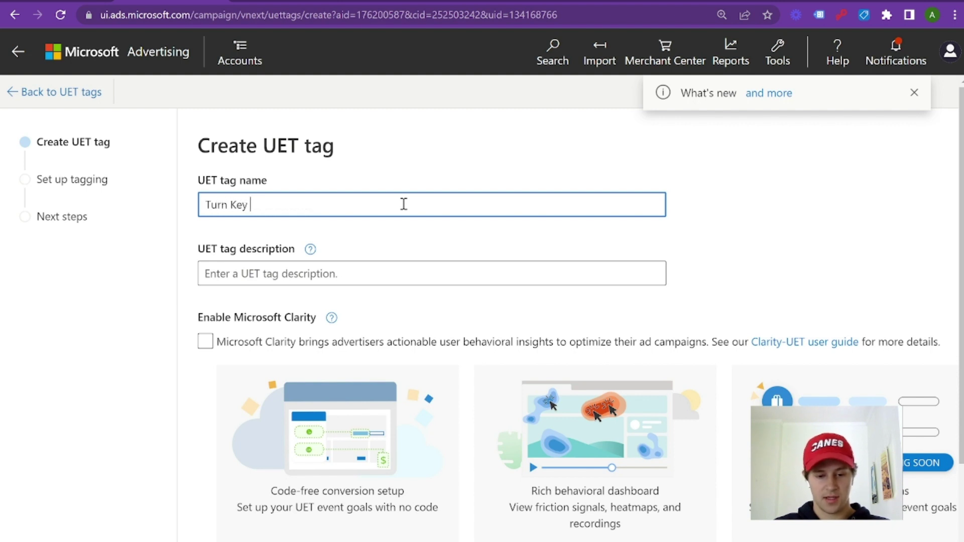
text(Lead - )
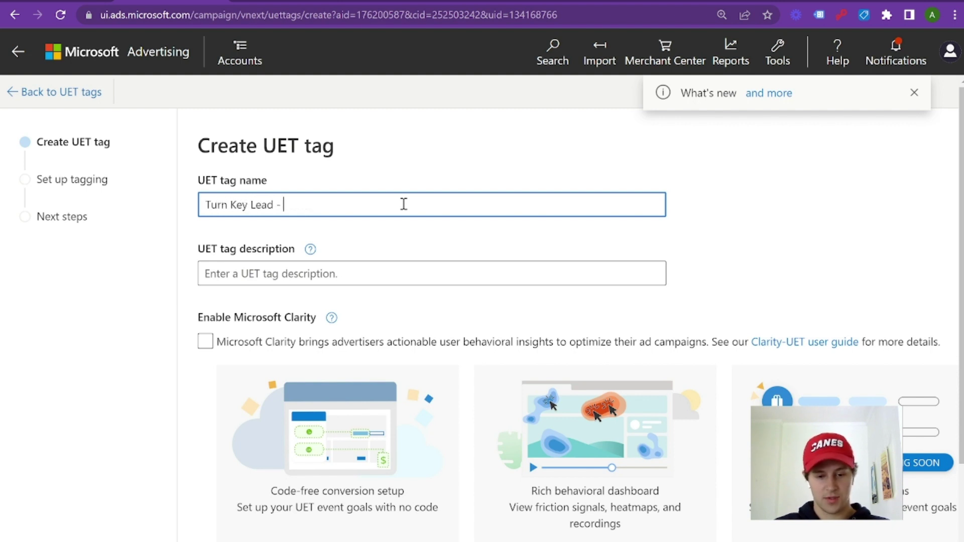
text(UET Tag)
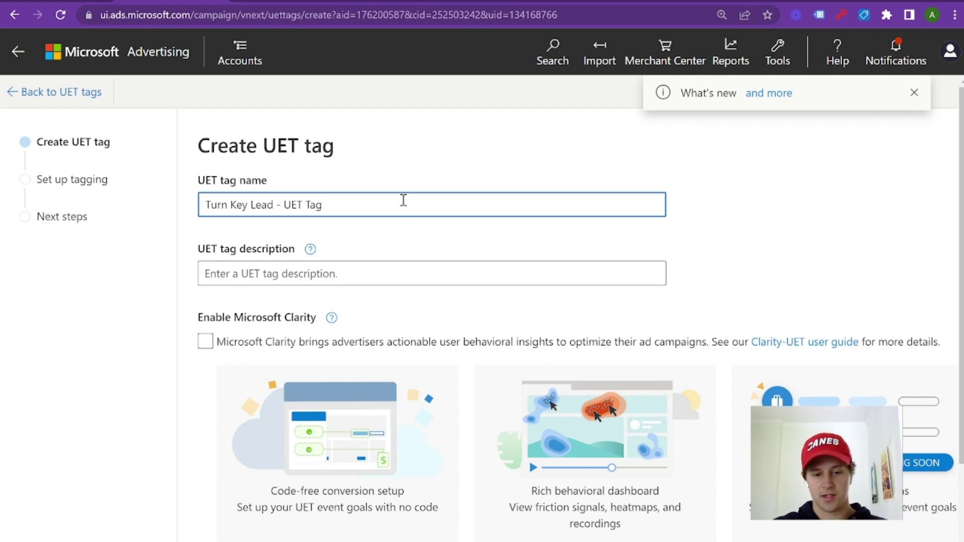
Enable Microsoft Clarity for the new tag, leave its description empty, and save to continue to the tagging setup
scroll(362, 246, down, 3)
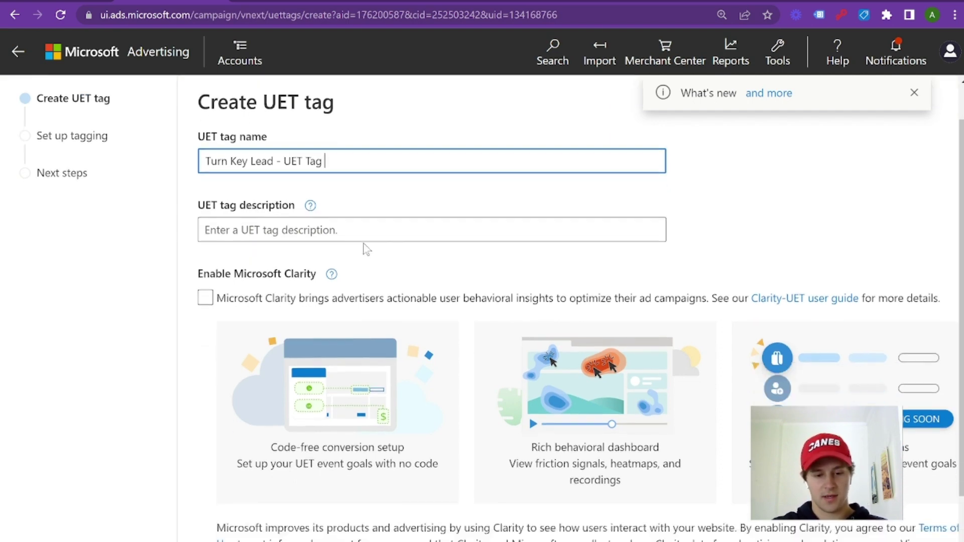
click(334, 131)
click(270, 204)
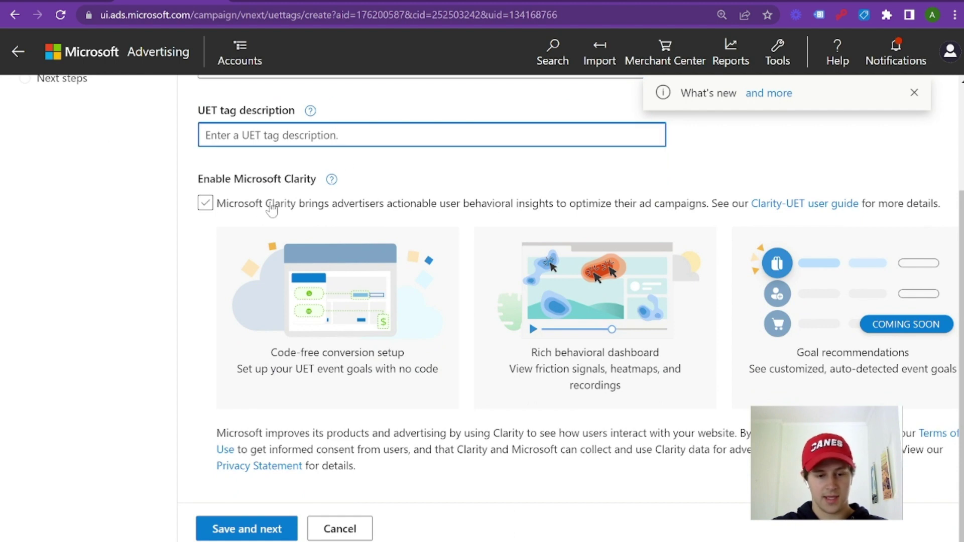
click(270, 204)
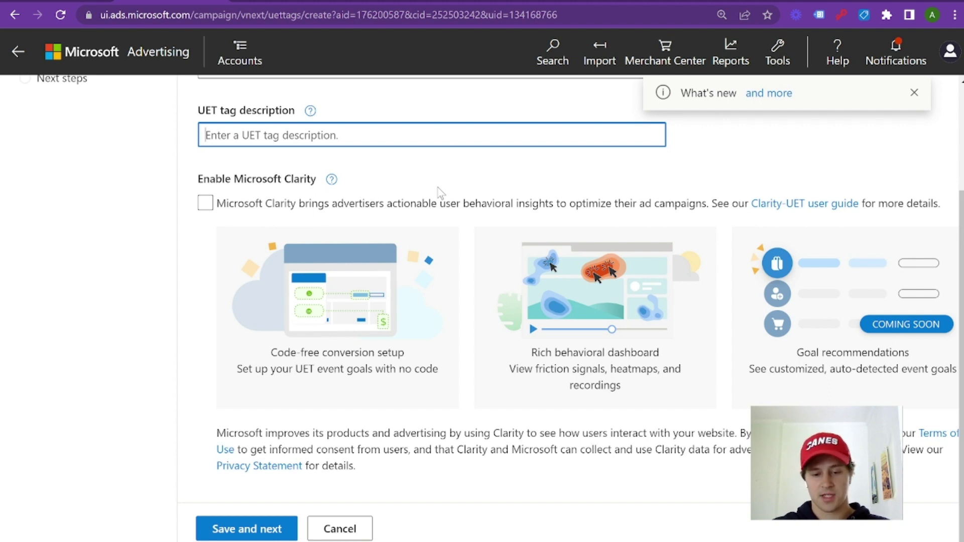
click(206, 203)
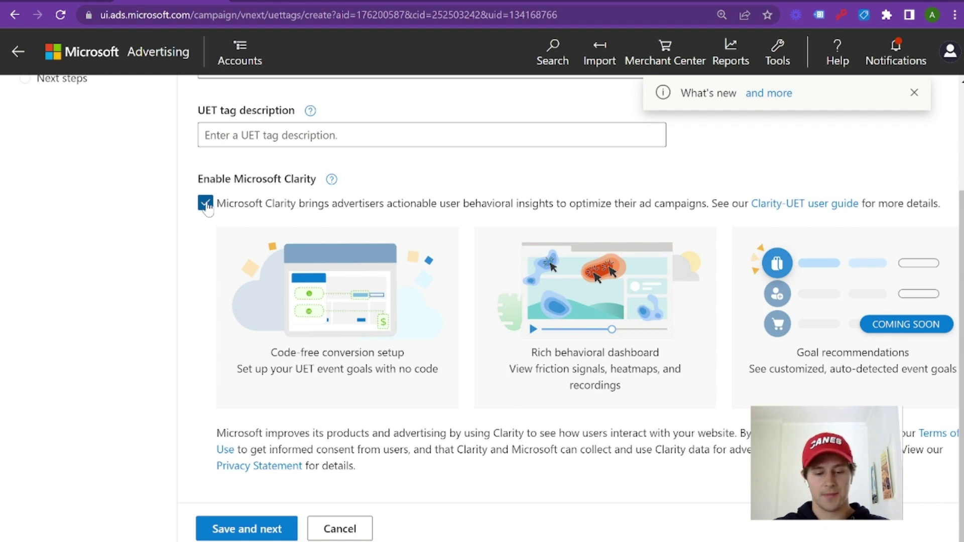
click(285, 529)
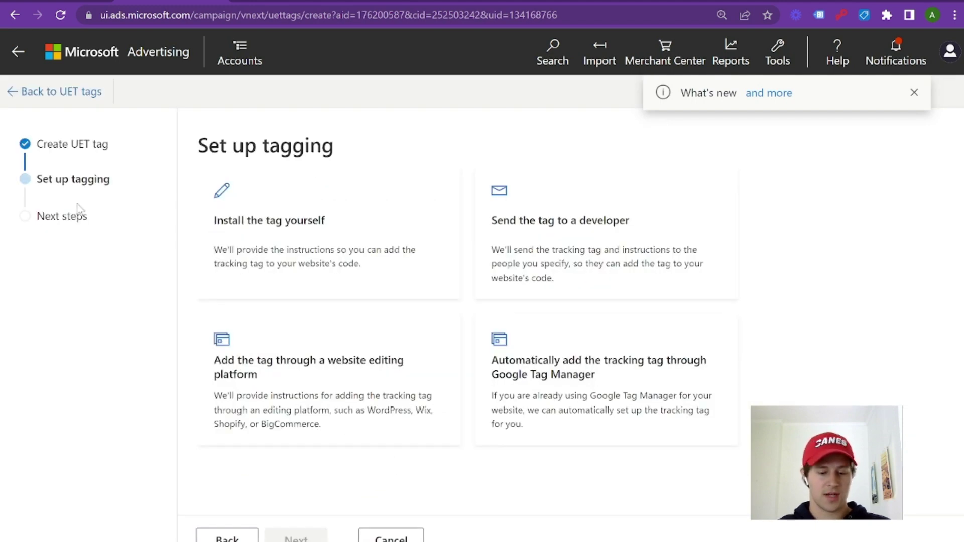
Choose "Install the tag yourself" as the tagging method and continue to the tag code
click(363, 352)
click(577, 391)
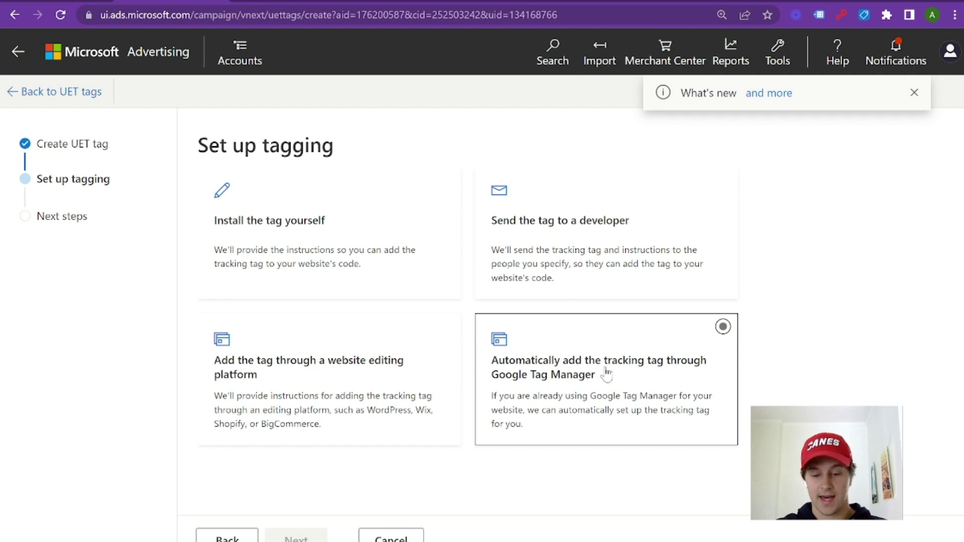
click(386, 401)
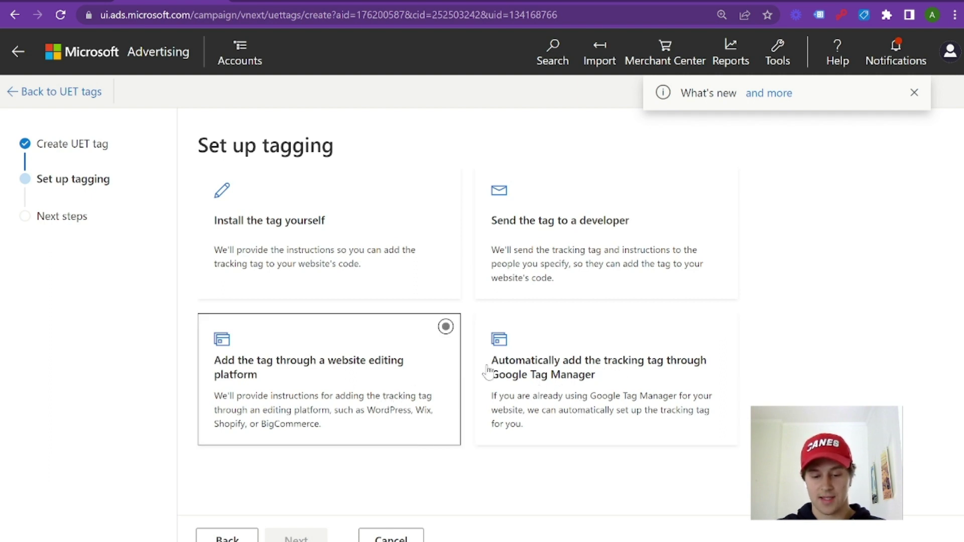
click(507, 371)
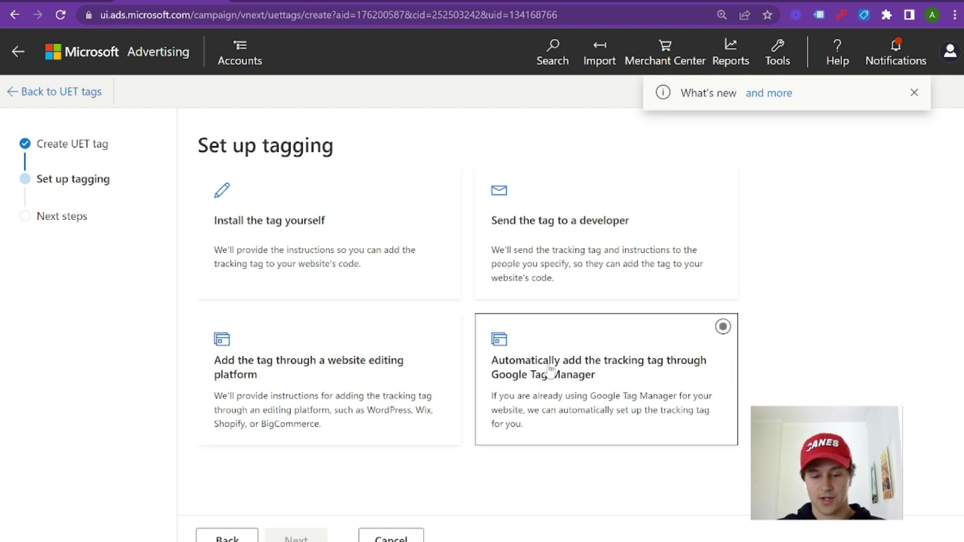
click(330, 241)
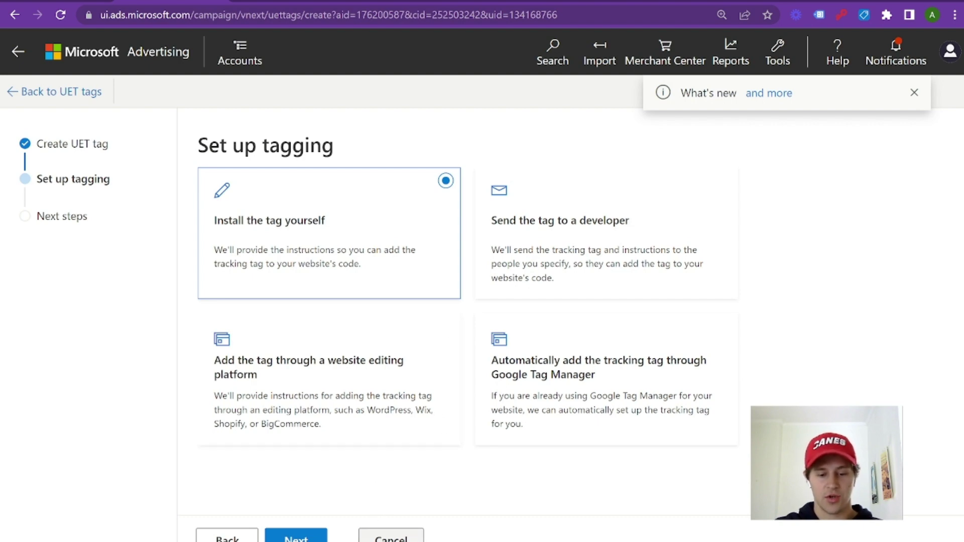
click(301, 537)
Review the generated tracking script, complete the tagging setup, and return to the list of UET tags
scroll(298, 286, down, 5)
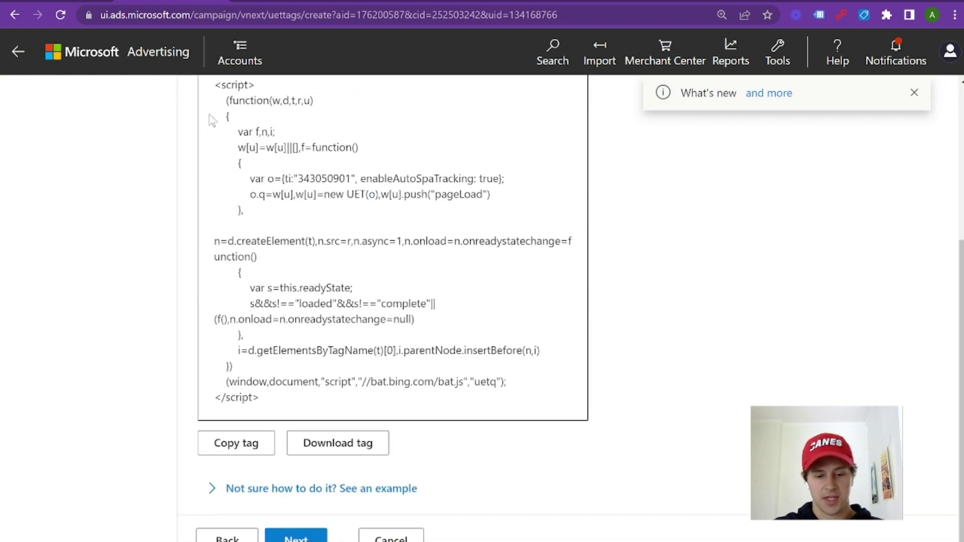
click(296, 537)
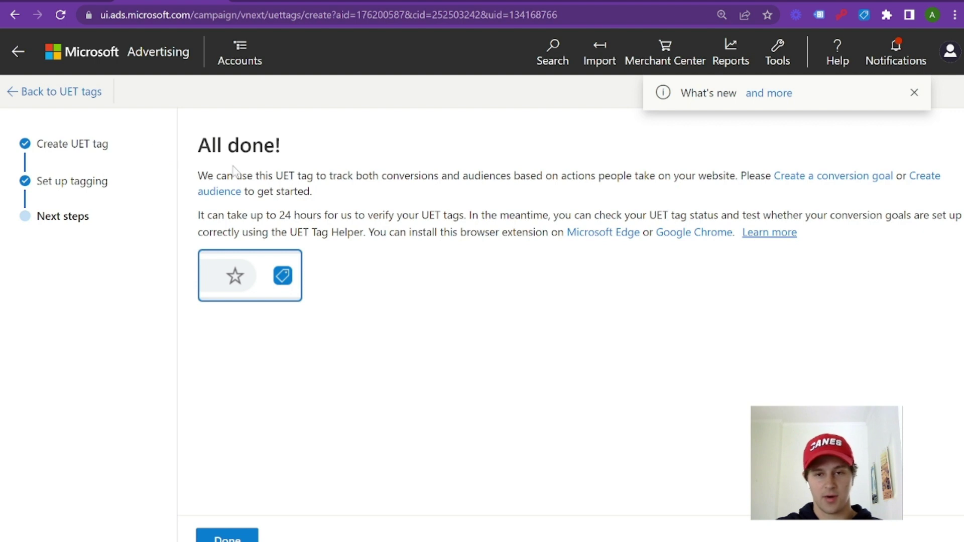
click(48, 92)
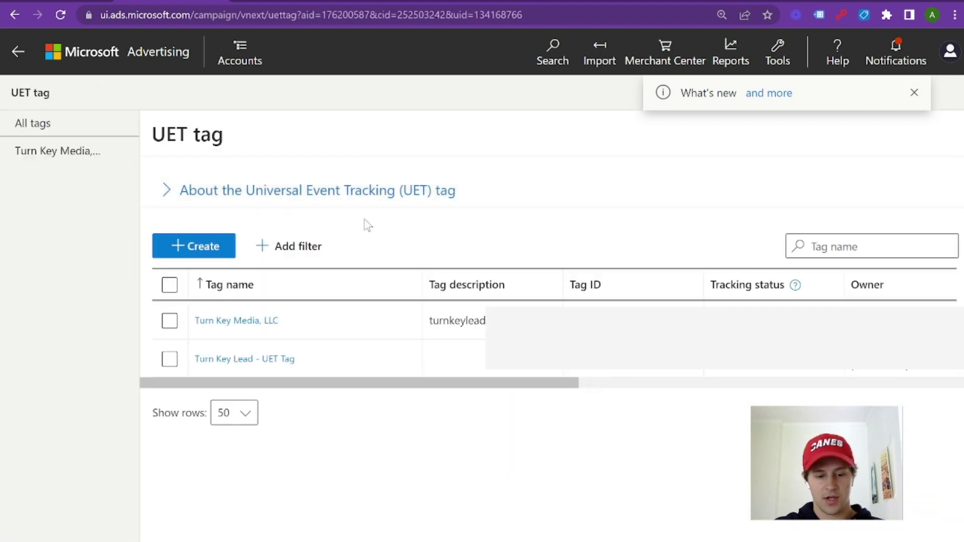
Select the tag ID of the Turn Key Media, LLC tag and switch to its UET tag in Google Tag Manager
drag(405, 386, 553, 384)
drag(354, 326, 291, 326)
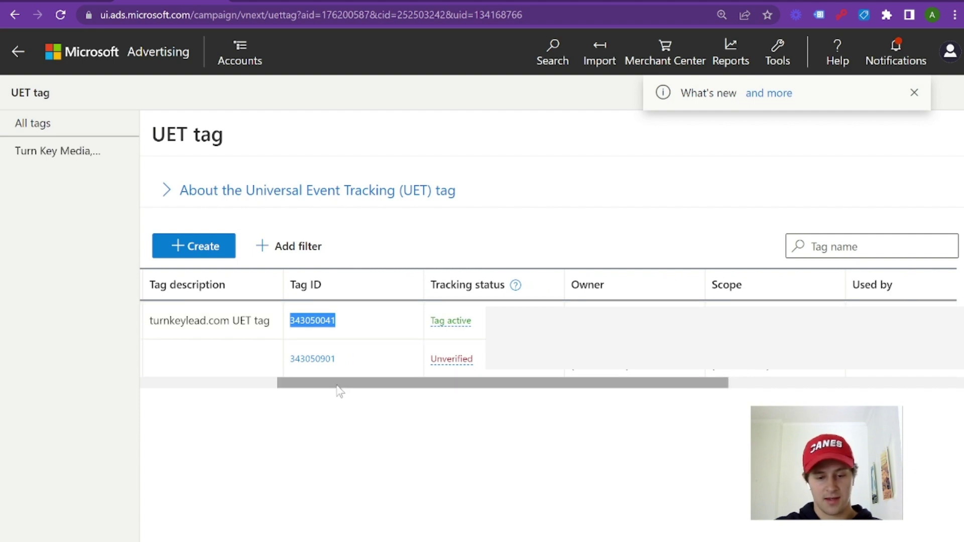
click(266, 2)
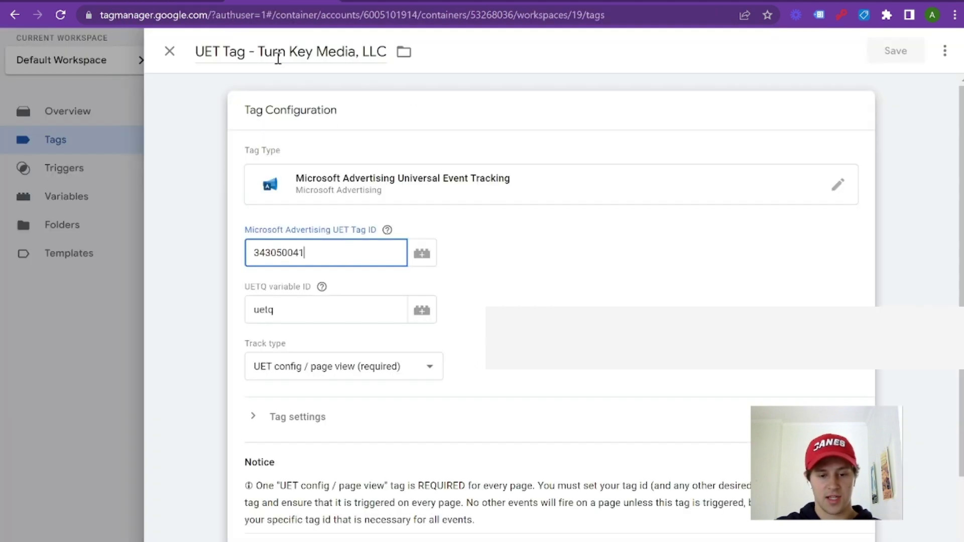
Search the tag types for "micr" to locate Microsoft Advertising Universal Event Tracking, and close the tag type chooser
click(509, 202)
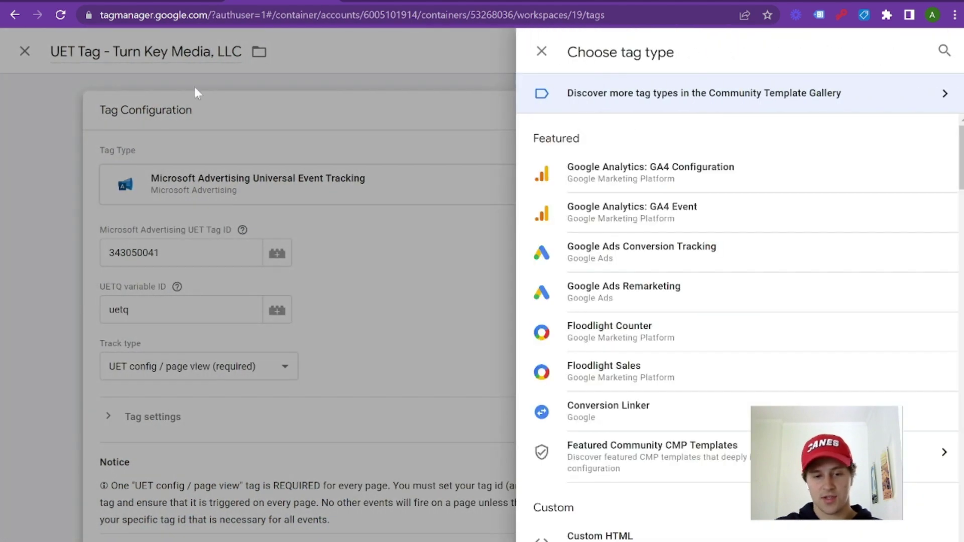
click(945, 50)
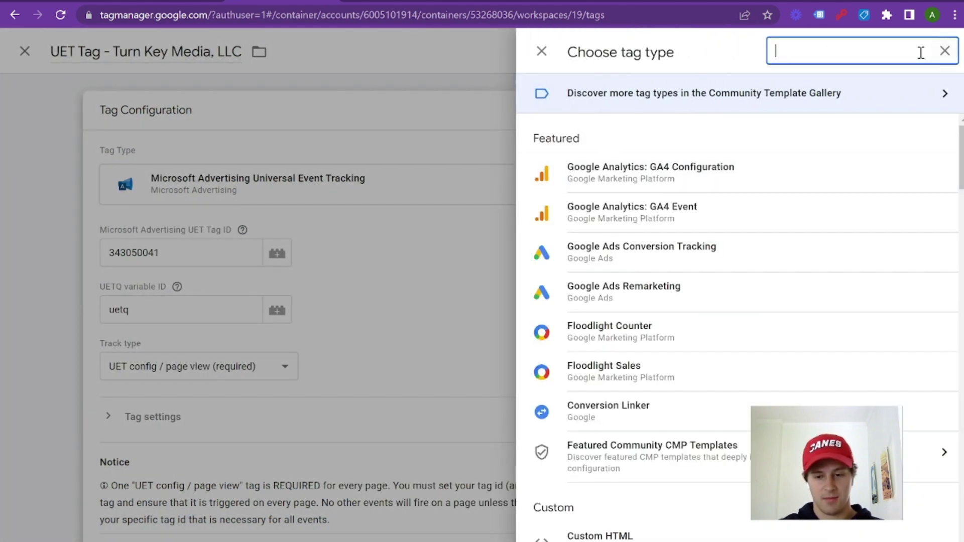
text(micr)
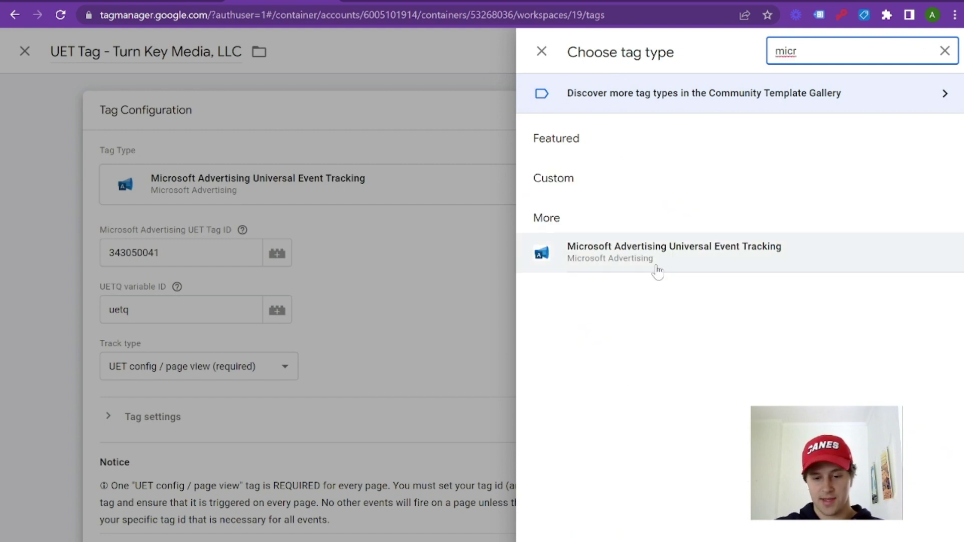
click(491, 266)
Review the UET tag's tag ID, UETQ variable ID, track type and firing trigger, and close the tag without changes
click(374, 258)
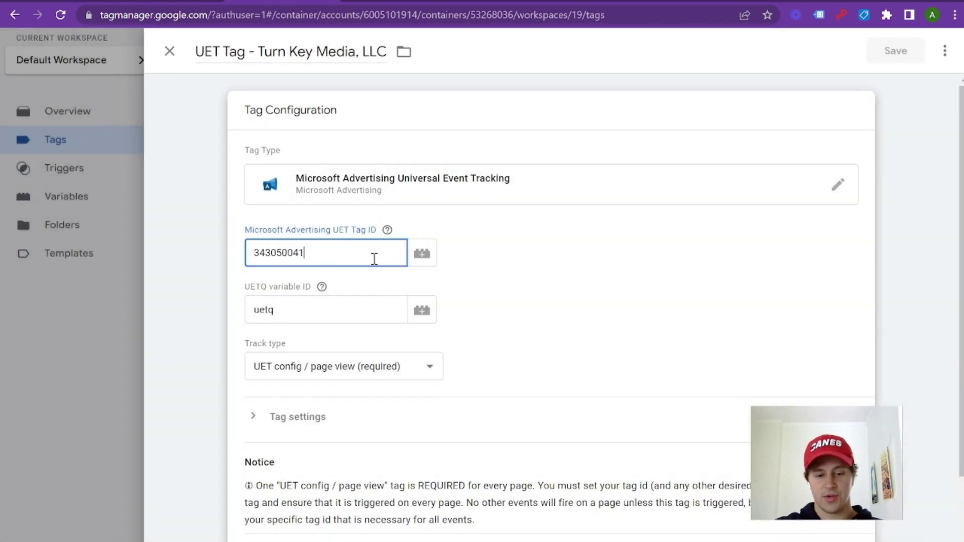
click(150, 257)
click(298, 247)
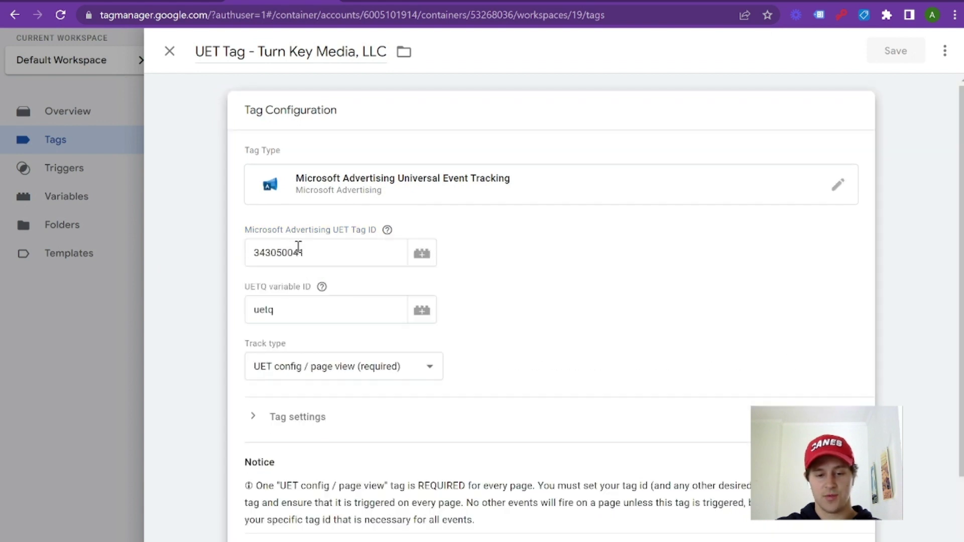
drag(397, 253, 246, 261)
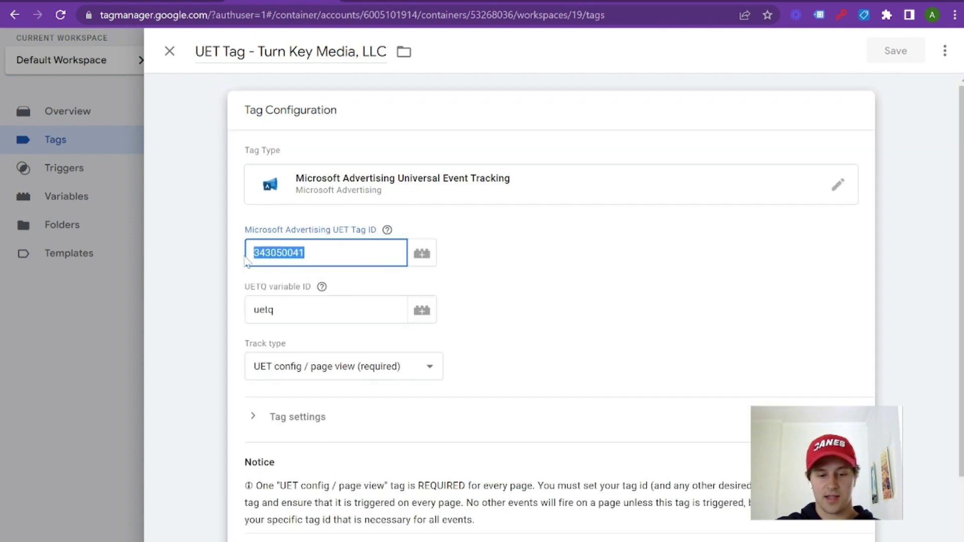
click(713, 262)
scroll(582, 279, down, 2)
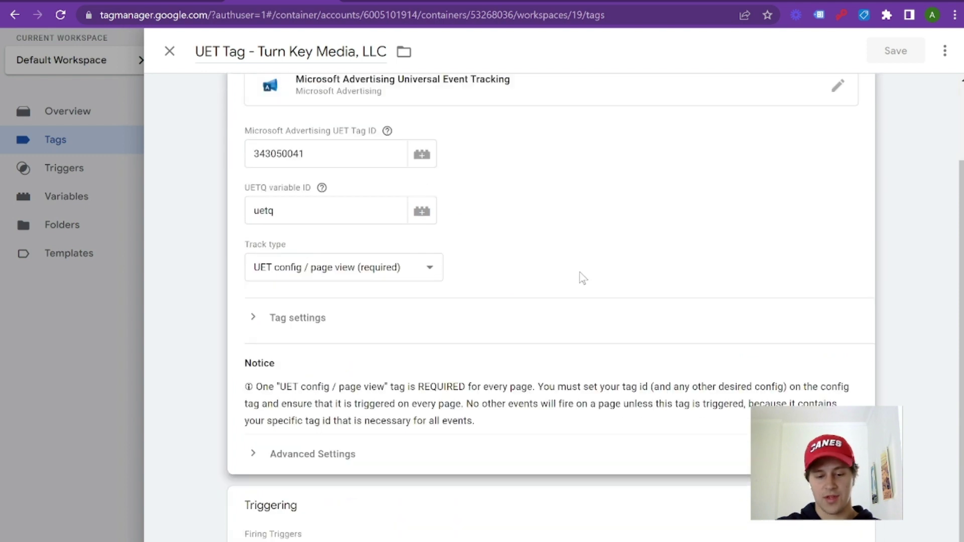
scroll(583, 278, down, 1)
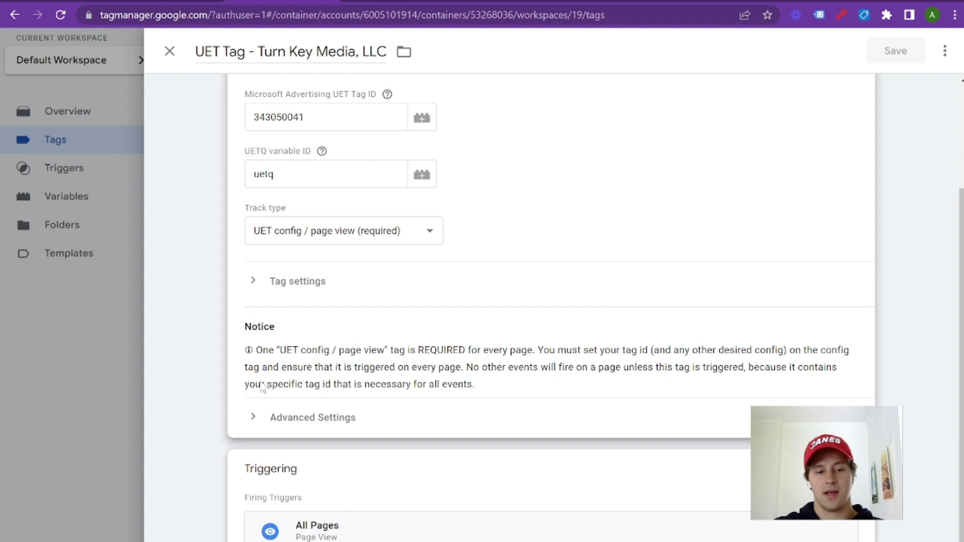
click(169, 51)
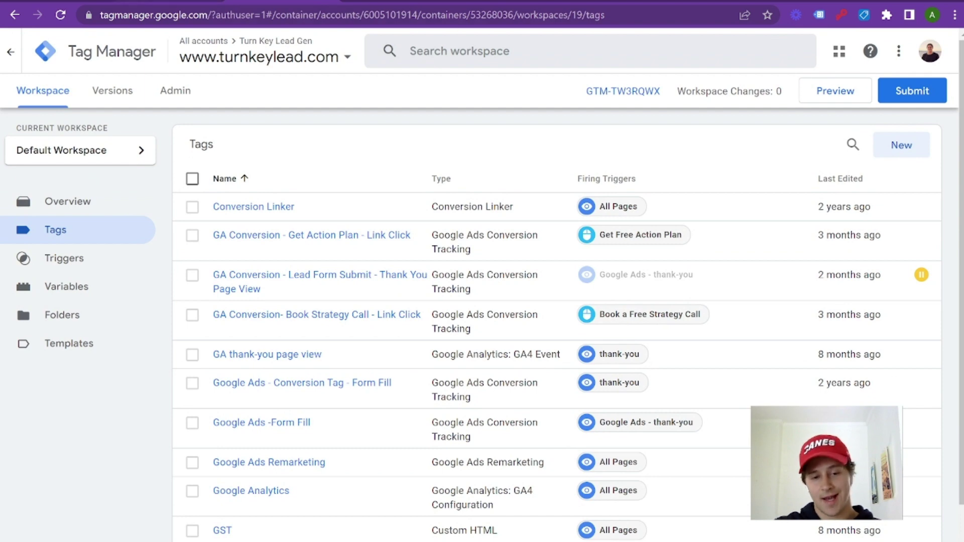
Switch back to Microsoft Advertising and check the tracking status of both UET tags
key(ctrl+Tab)
click(421, 478)
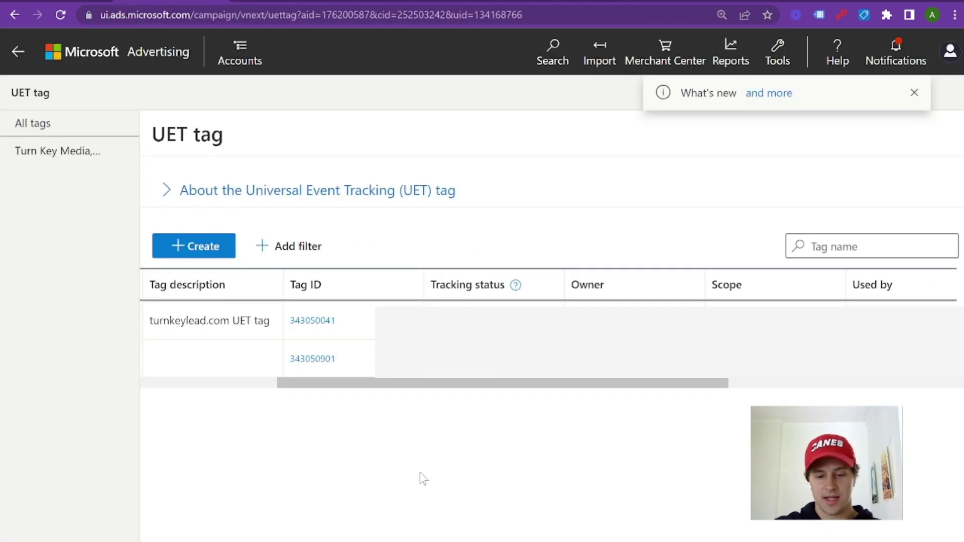
drag(435, 387, 296, 392)
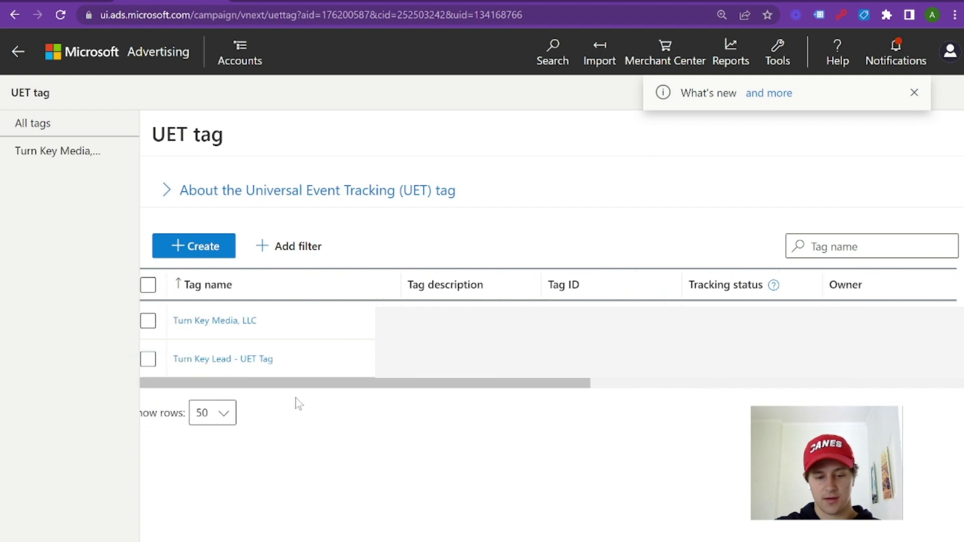
mouse_move(717, 332)
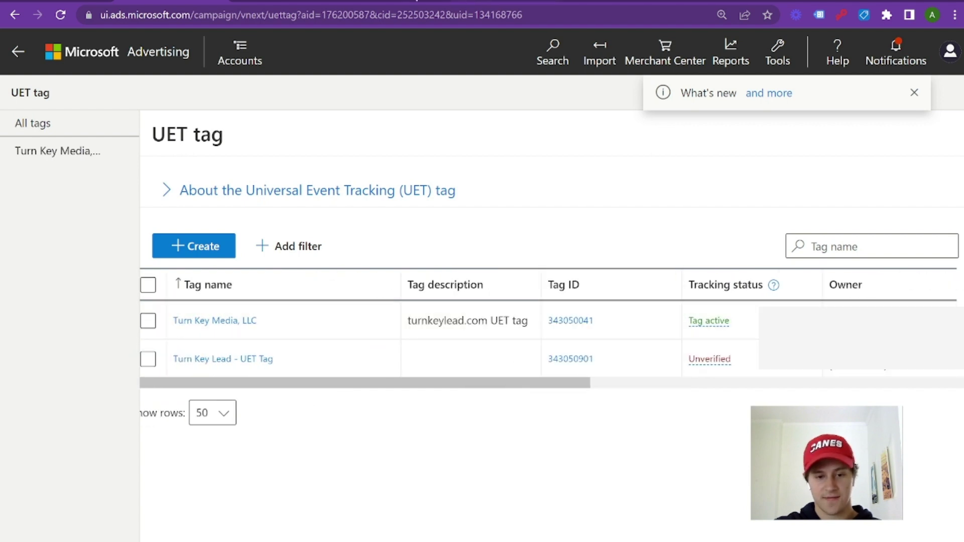
Switch to the turnkeylead.com website and reload its home page
mouse_move(709, 371)
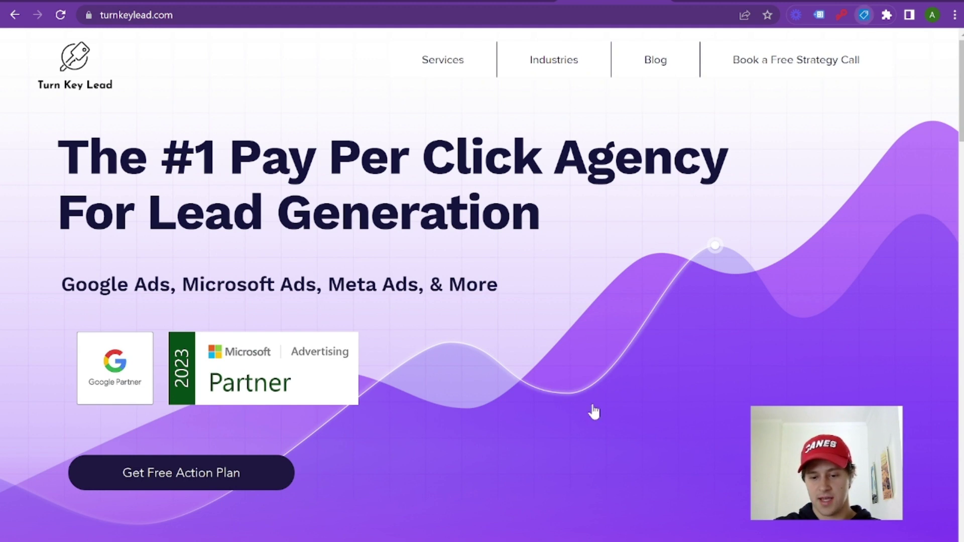
click(60, 14)
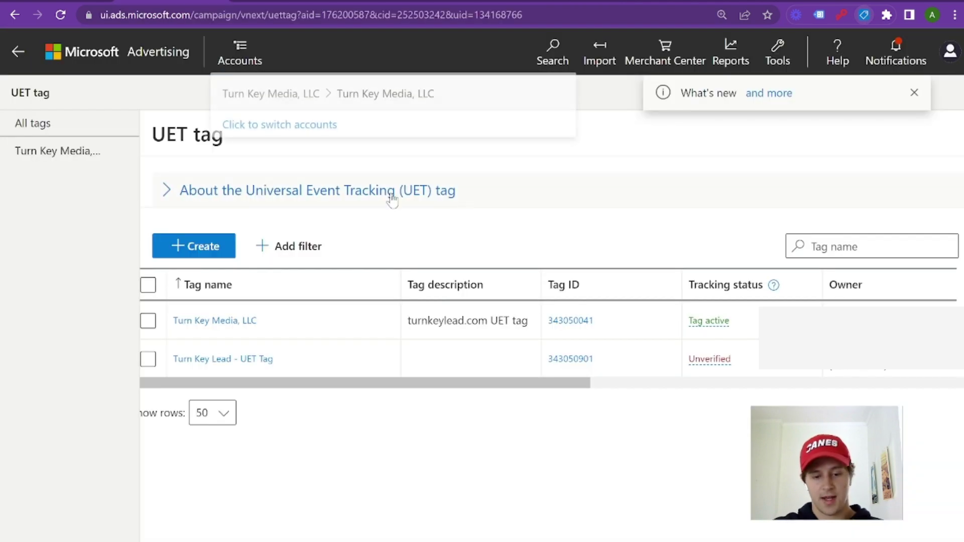
Open the conversion goals and start creating a new goal that tracks Website conversions
click(767, 54)
scroll(658, 474, down, 1)
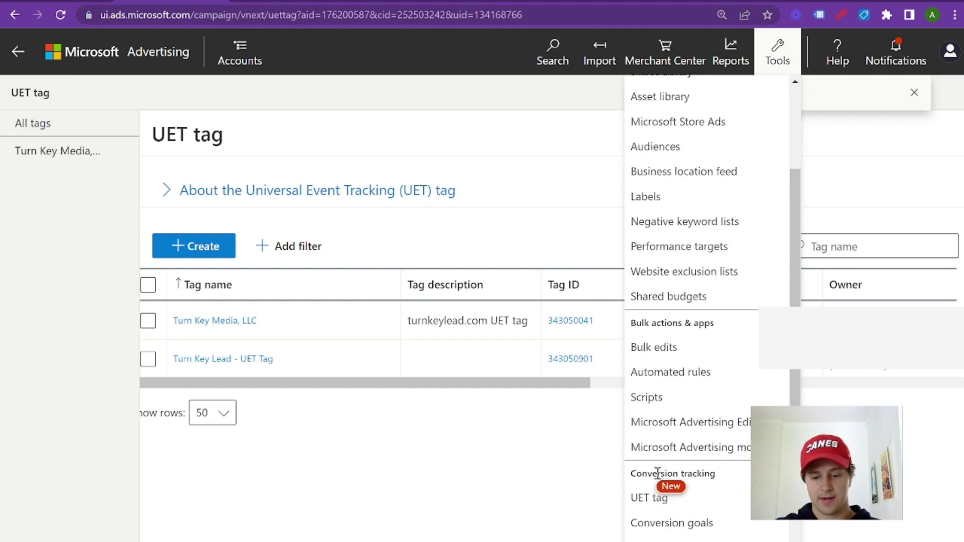
click(663, 523)
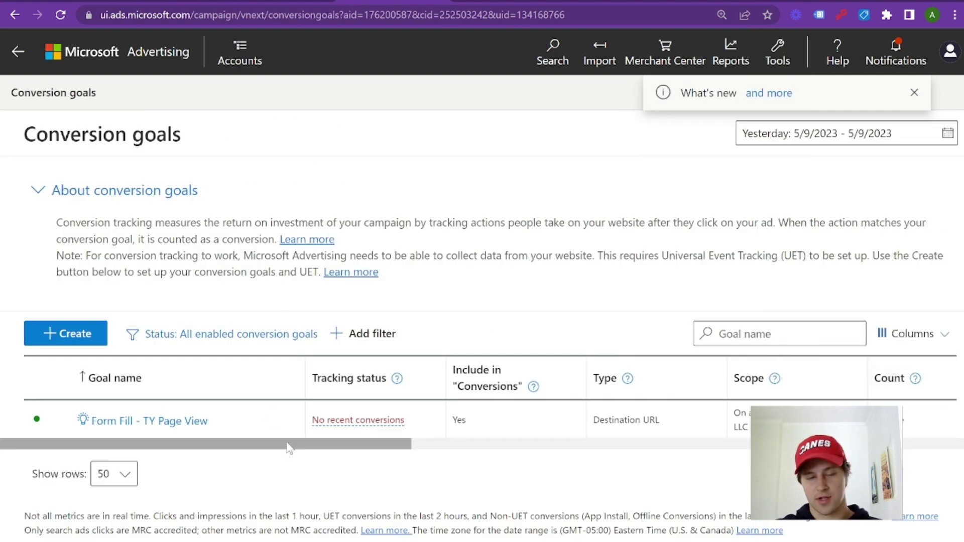
click(75, 334)
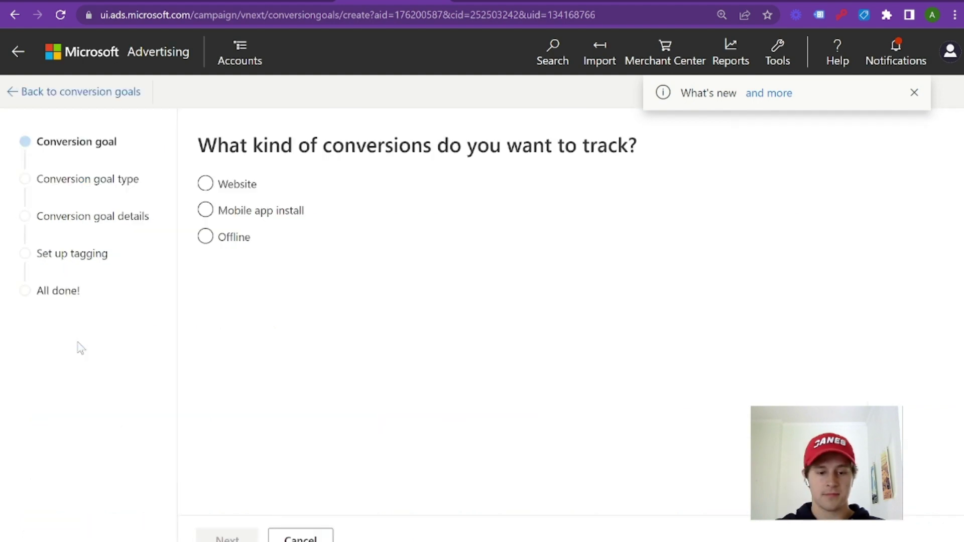
click(210, 191)
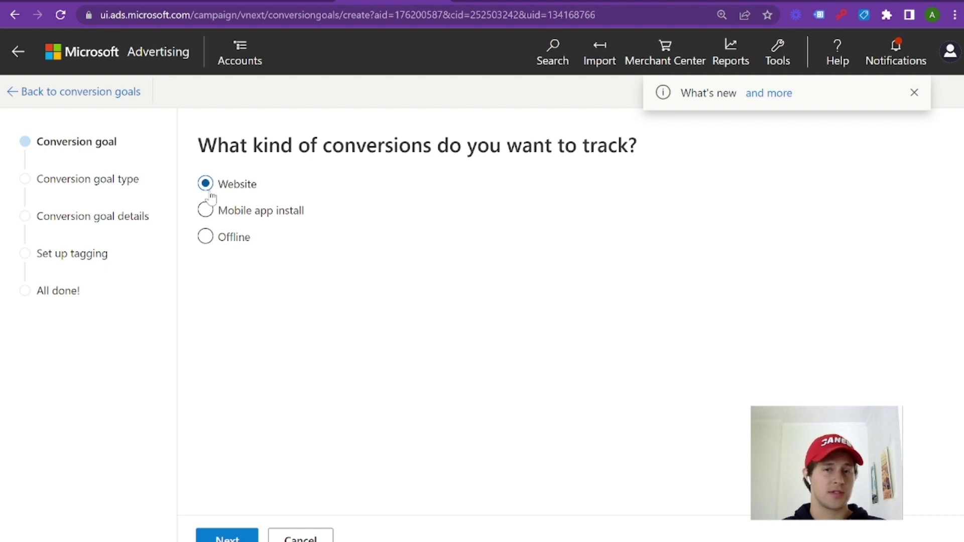
click(221, 538)
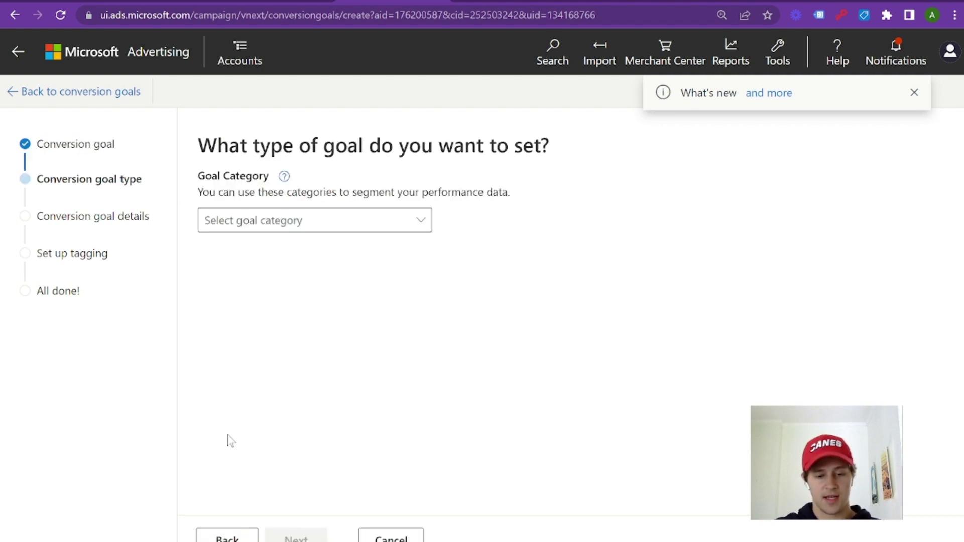
Set the goal category to Submit lead form and the goal type to Destination URL, and continue to the goal details
click(282, 230)
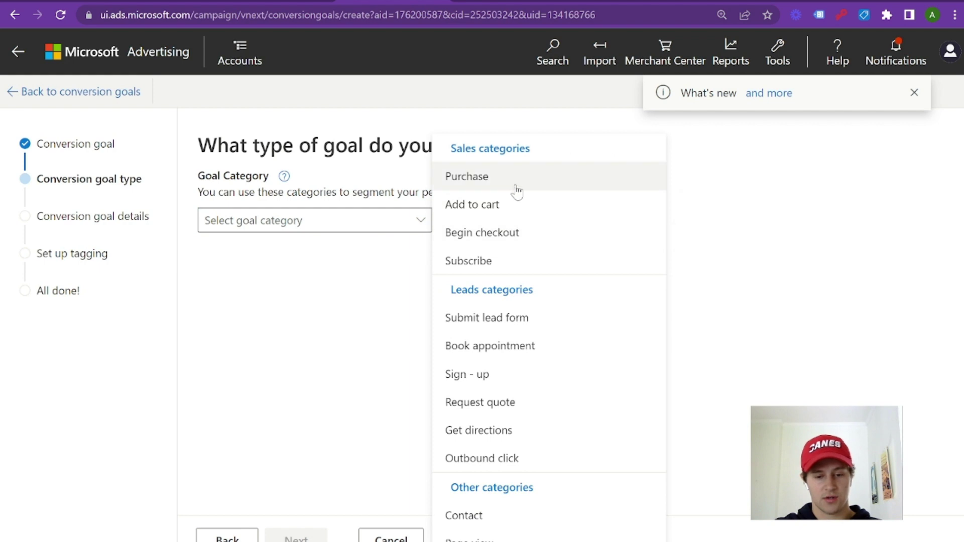
click(523, 317)
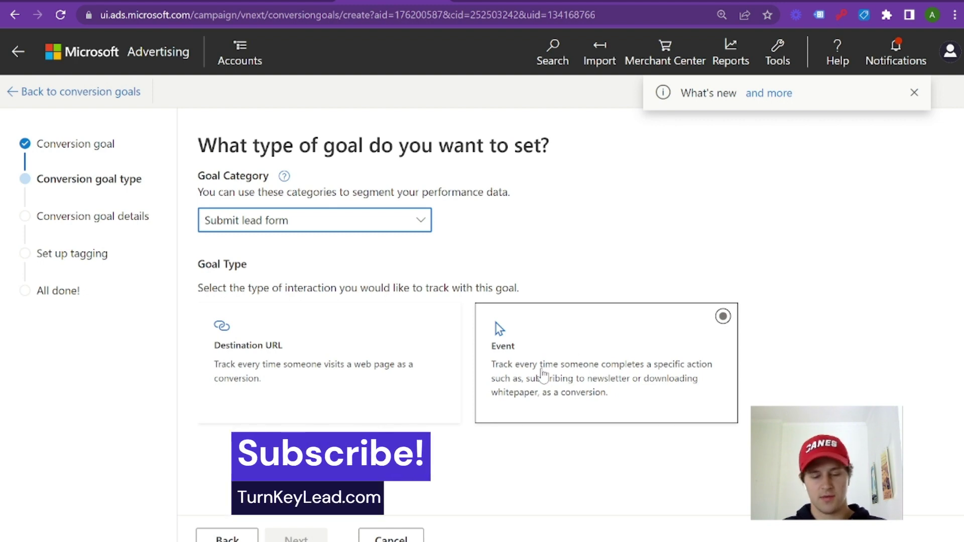
click(426, 417)
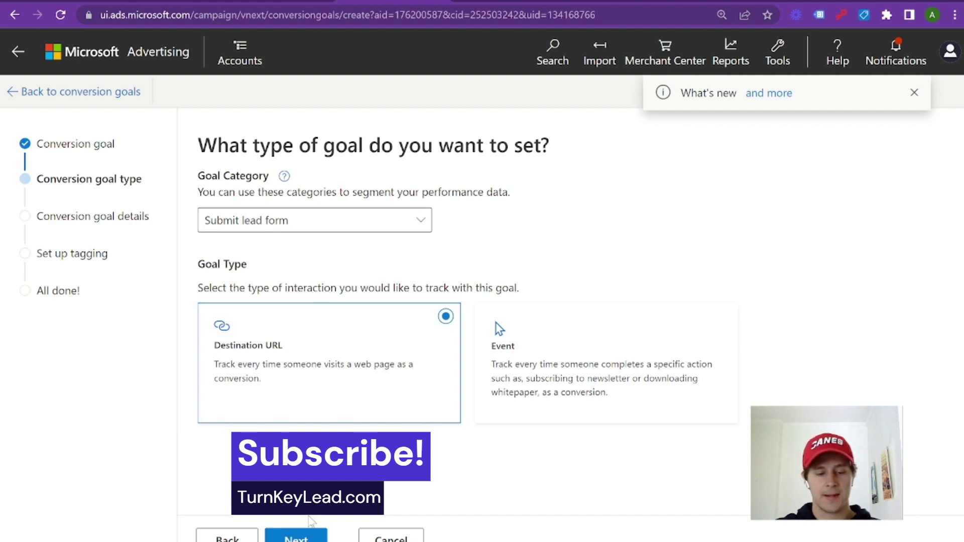
click(295, 536)
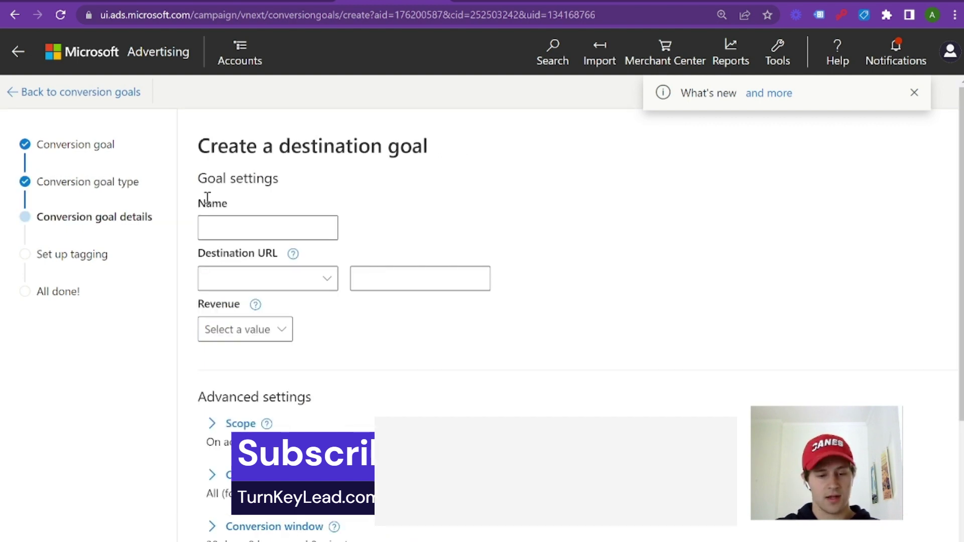
Name the destination goal "Lead Form Submit"
click(219, 234)
text(Lea)
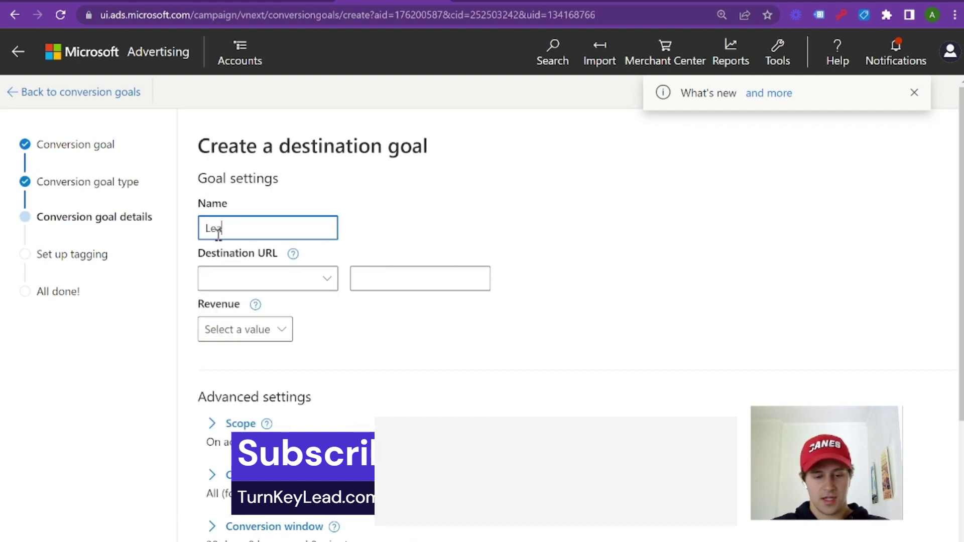
text(d Form Submit)
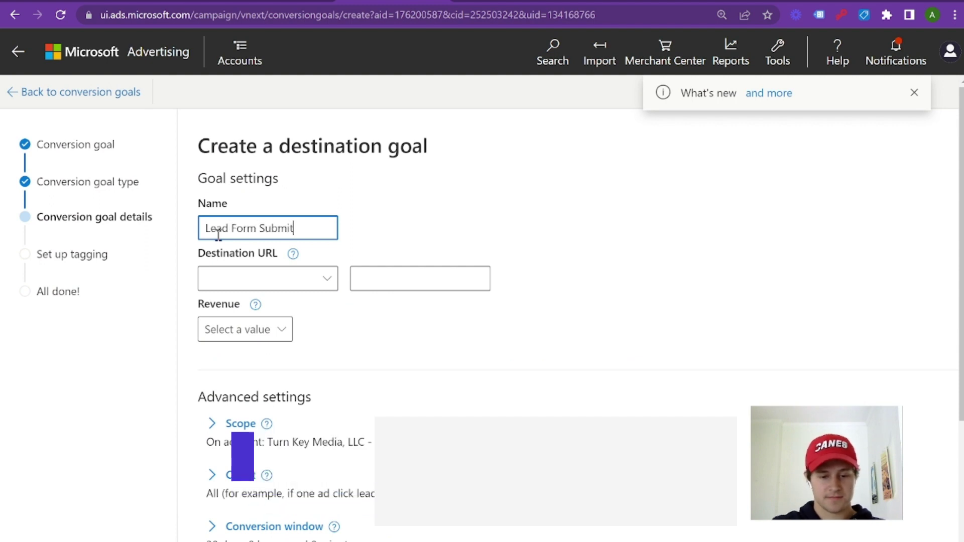
Set the destination URL condition to Contains "thank-you", taking the text from the address of the website's thank-you page
click(317, 282)
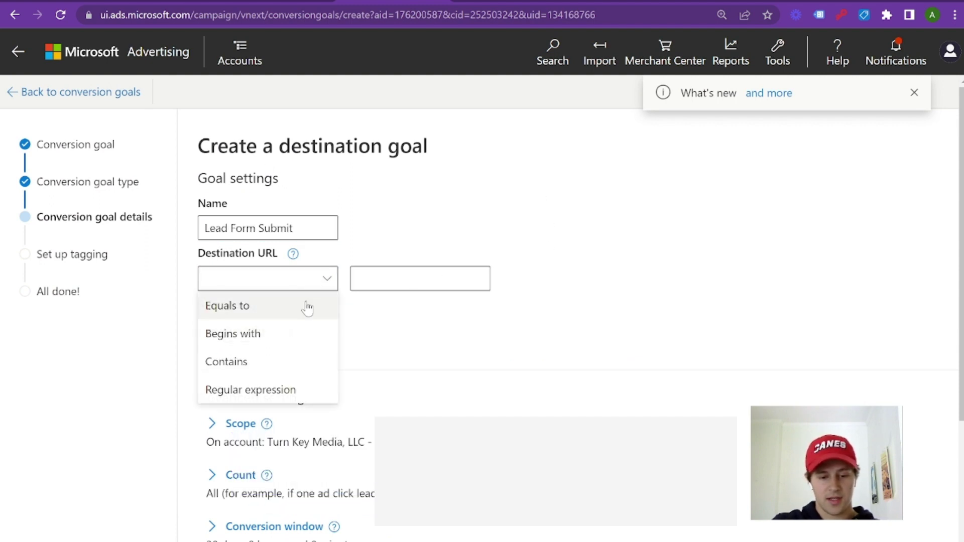
click(279, 360)
click(400, 279)
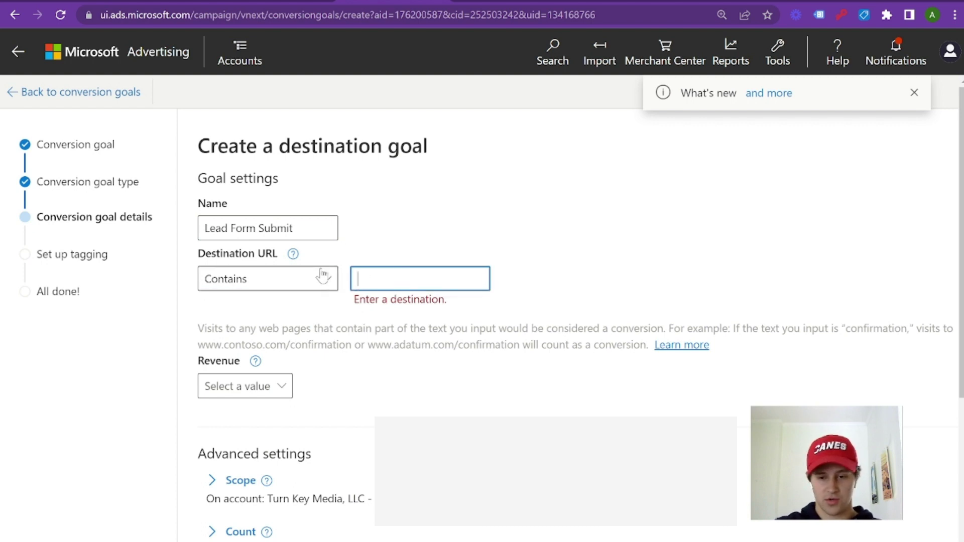
click(622, 2)
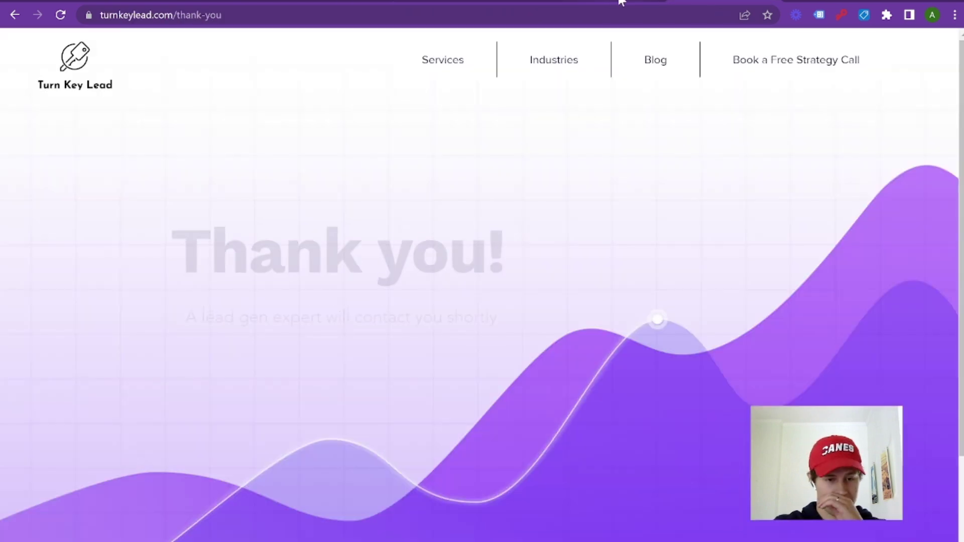
click(297, 15)
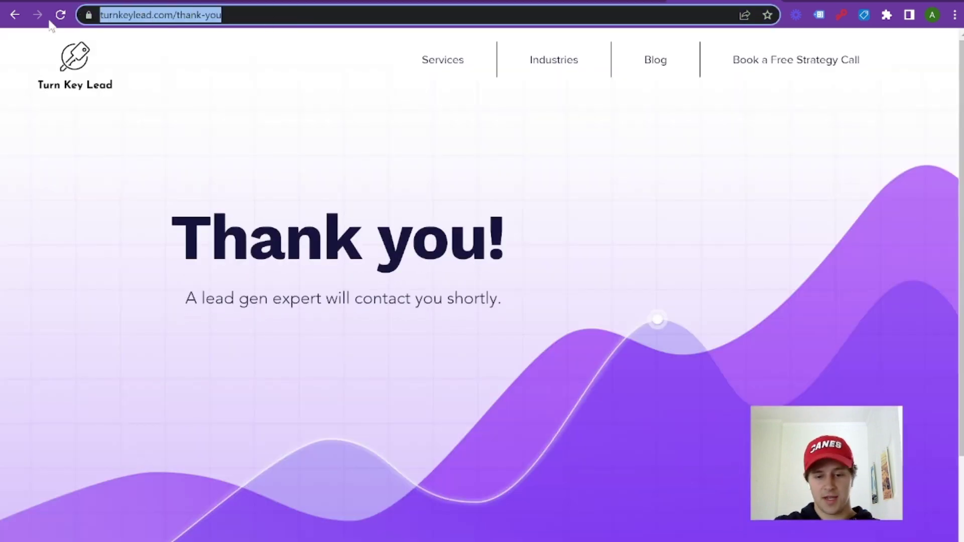
click(225, 16)
drag(316, 15, 238, 21)
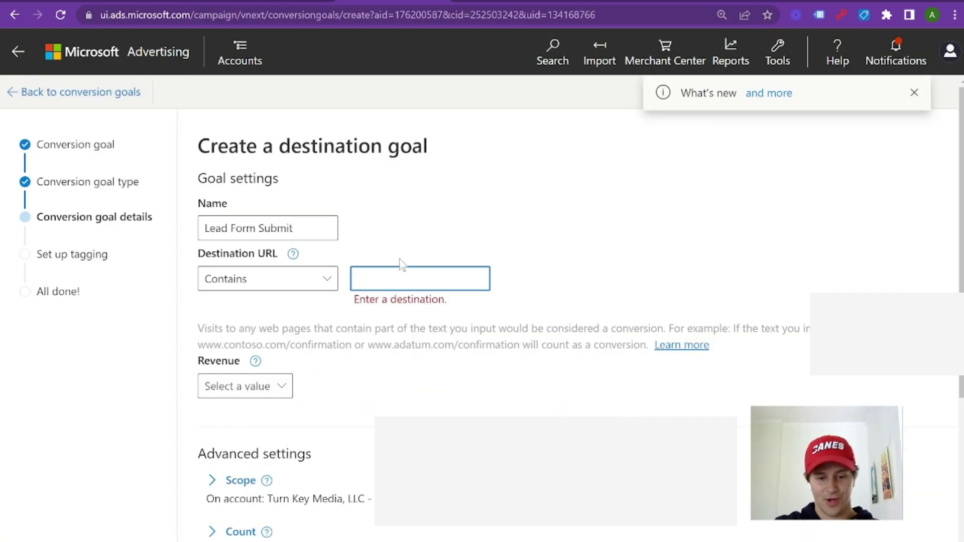
text(thank-you)
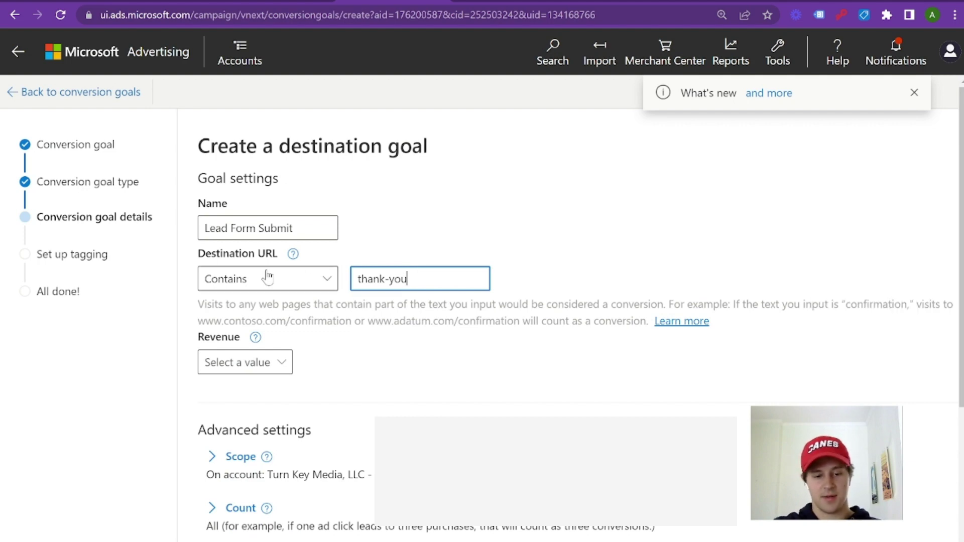
Set the goal's revenue so that each conversion action has the same value of 50 US dollars
scroll(455, 284, down, 3)
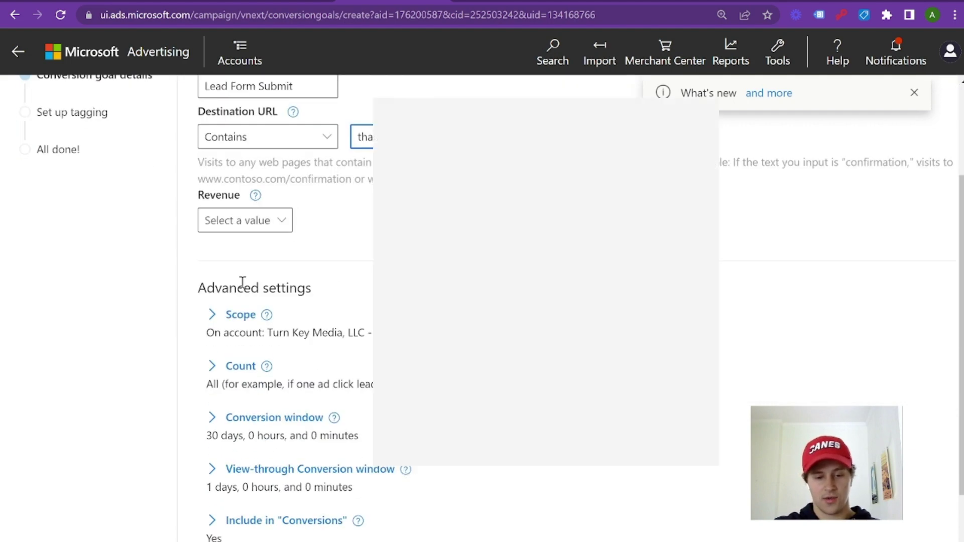
click(237, 221)
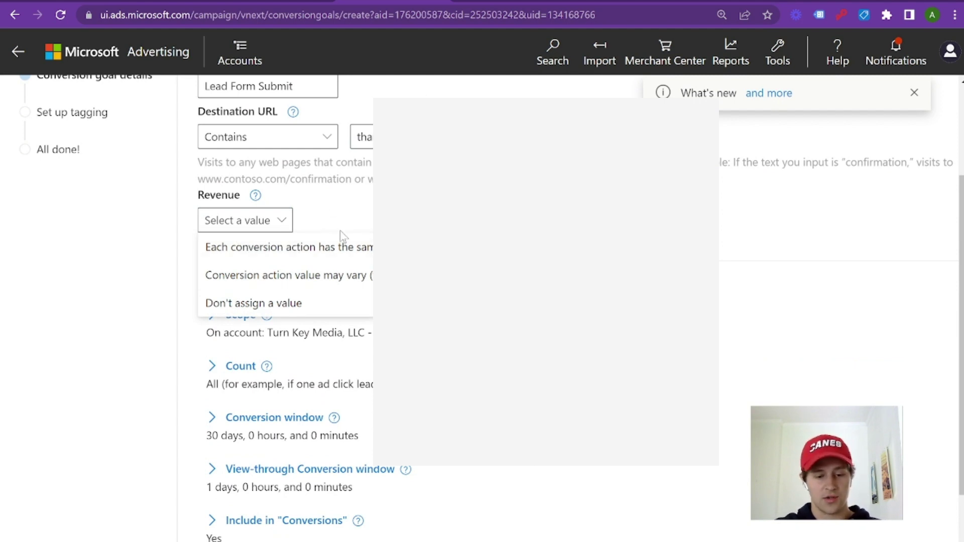
click(270, 302)
click(286, 228)
click(297, 246)
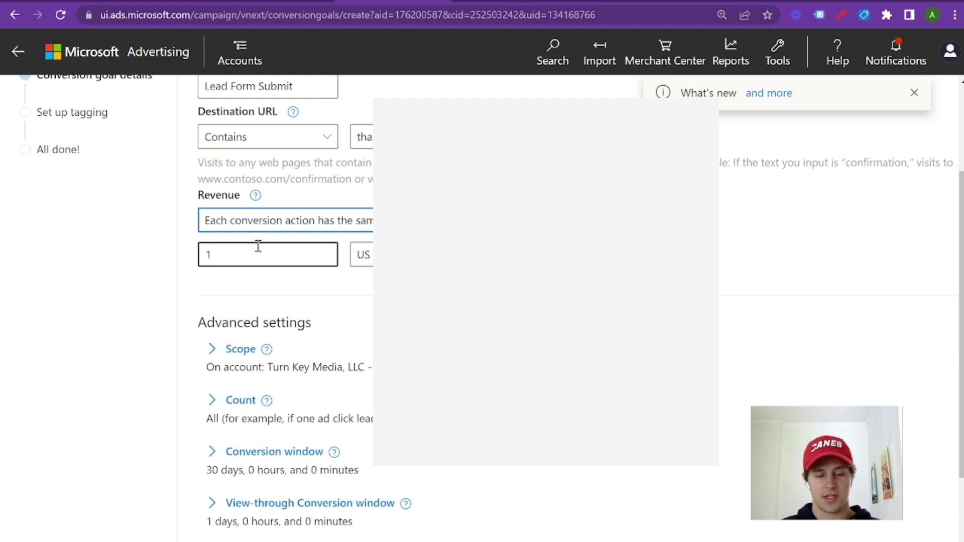
scroll(258, 246, up, 2)
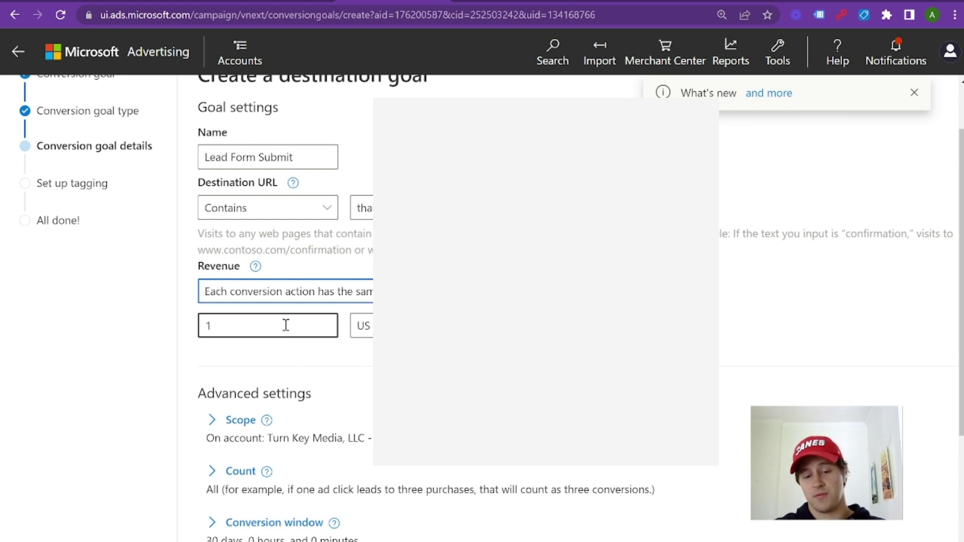
double_click(265, 329)
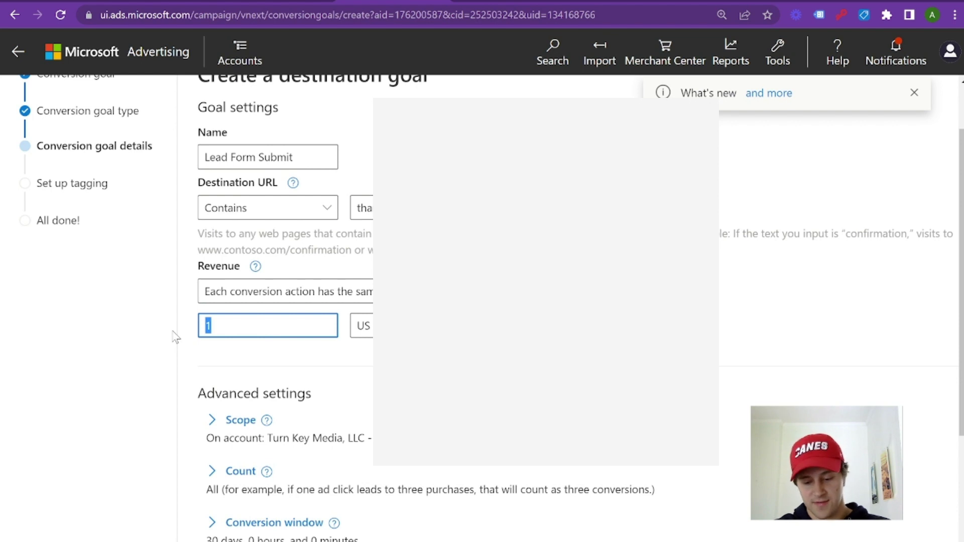
text(50)
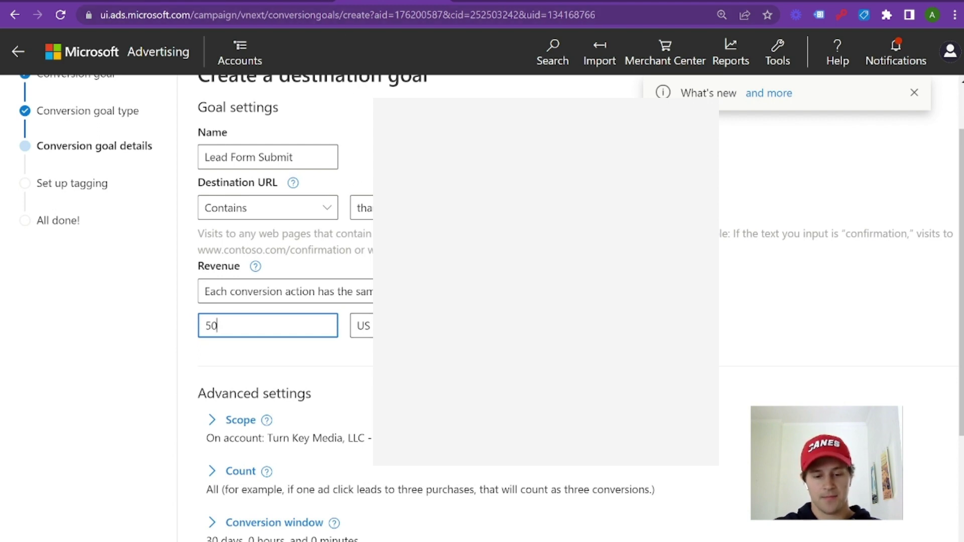
click(348, 340)
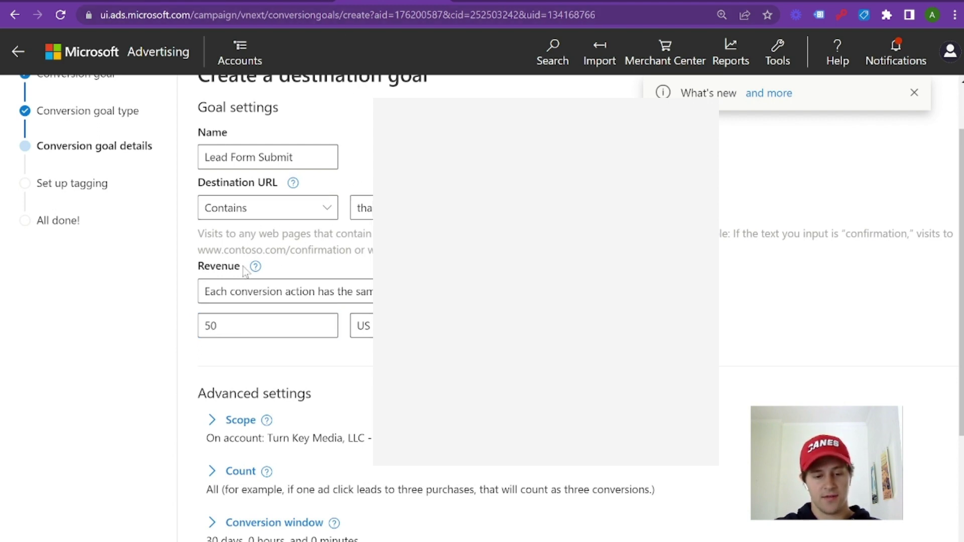
Check the goal's scope options in the advanced settings and set the conversion count to Unique
scroll(246, 272, down, 5)
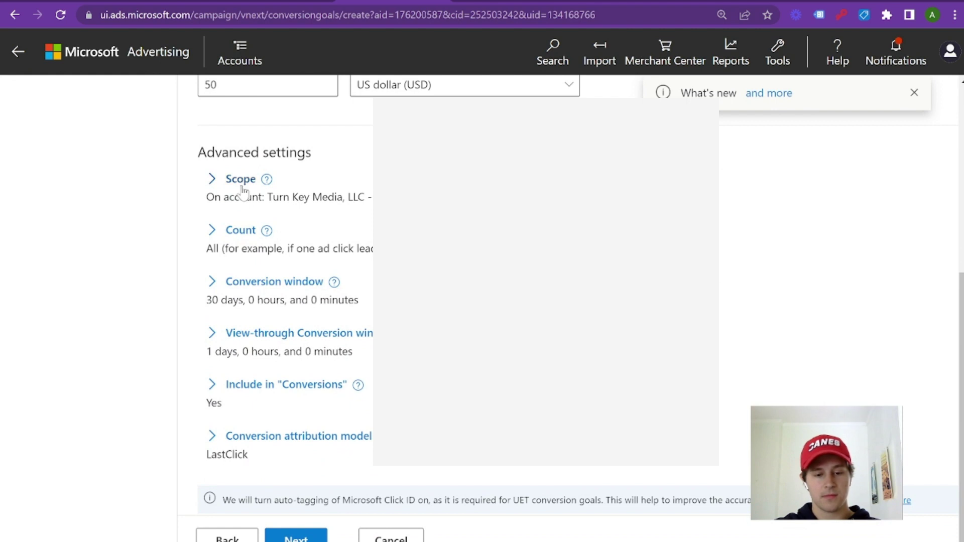
click(241, 180)
scroll(236, 211, down, 1)
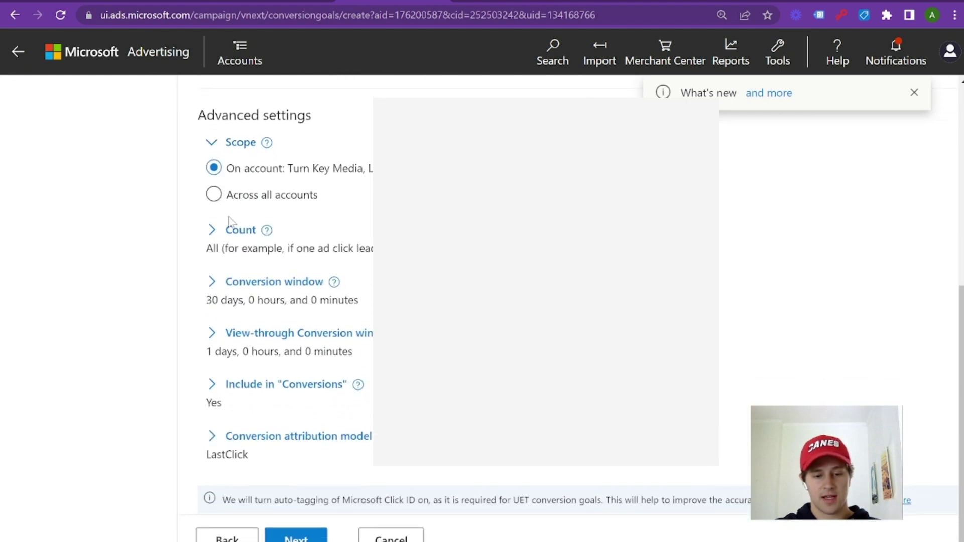
click(237, 239)
scroll(237, 239, down, 1)
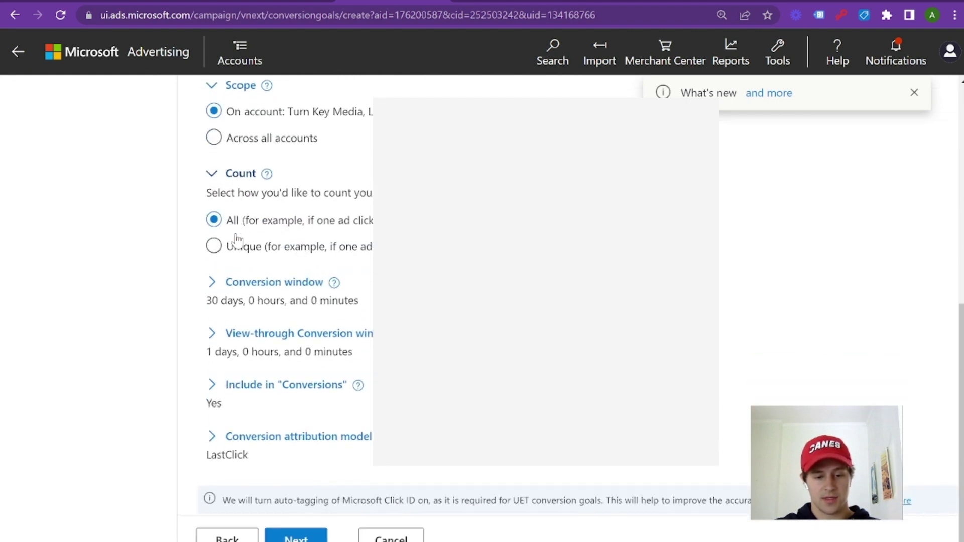
click(215, 254)
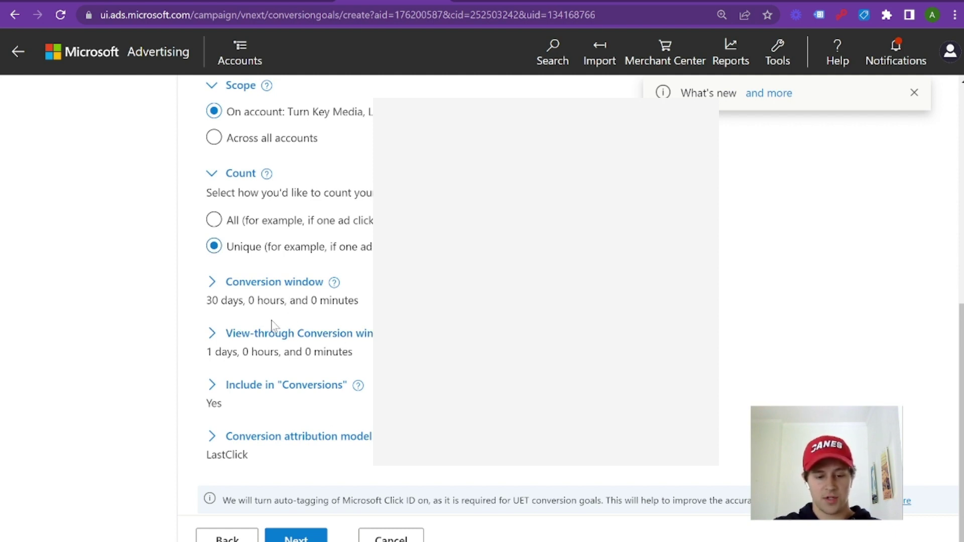
Set the view-through conversion window to 7 days, review the goal details and continue to the tagging setup
click(254, 336)
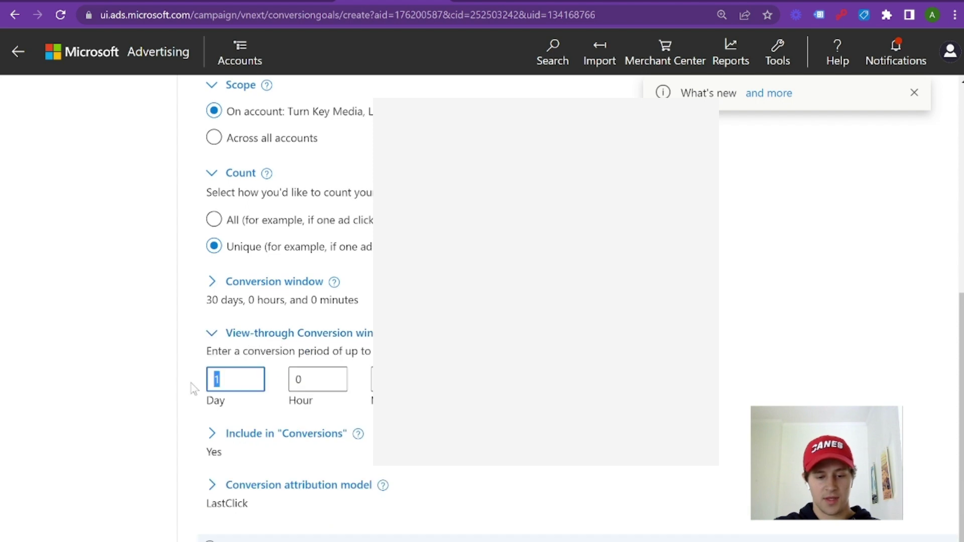
text(7)
scroll(177, 389, up, 3)
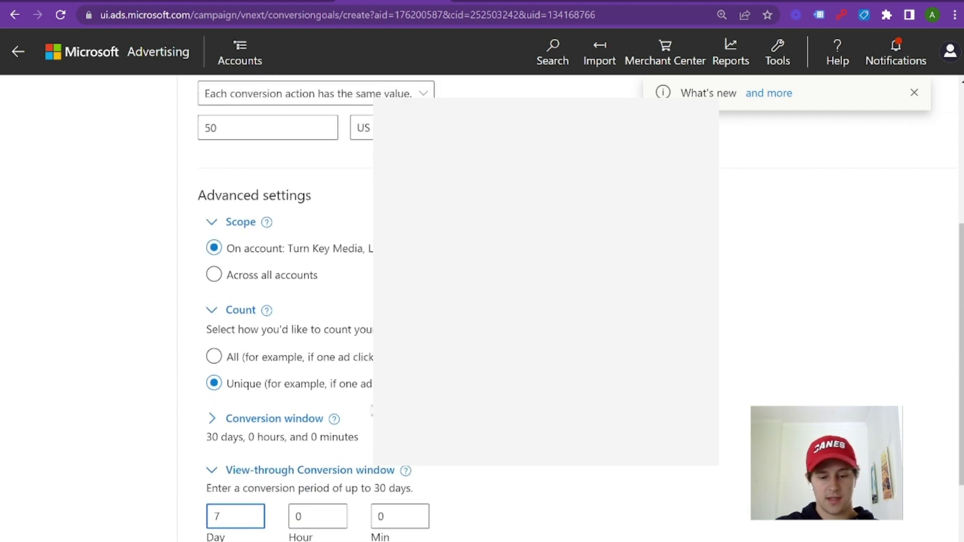
scroll(176, 389, down, 4)
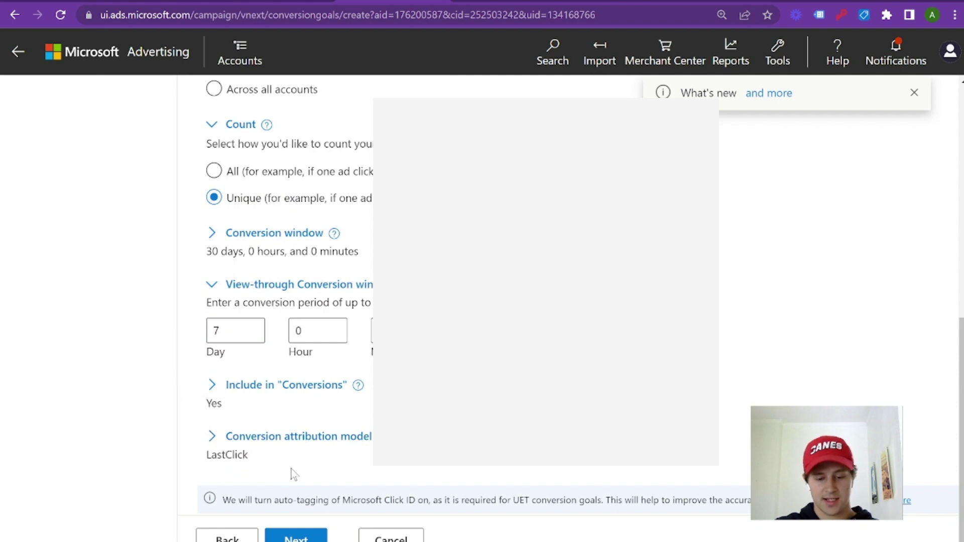
scroll(291, 503, up, 6)
scroll(291, 500, down, 6)
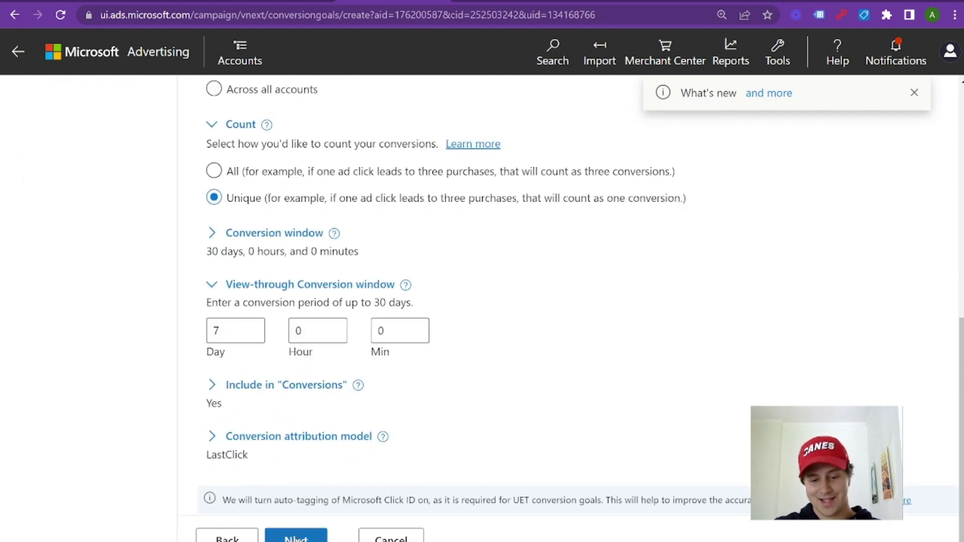
click(297, 537)
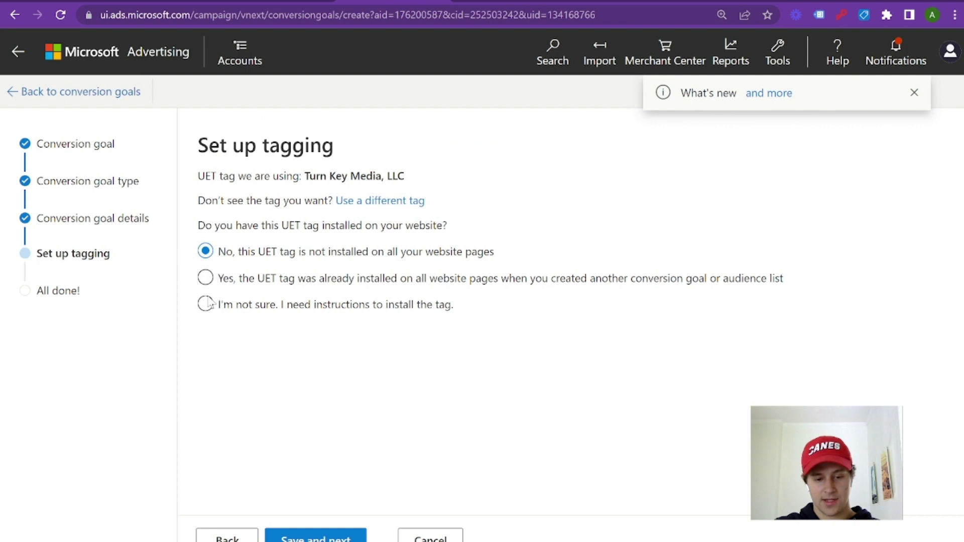
Indicate that the UET tag is already installed on all website pages, and go back to the conversion goals list
click(207, 278)
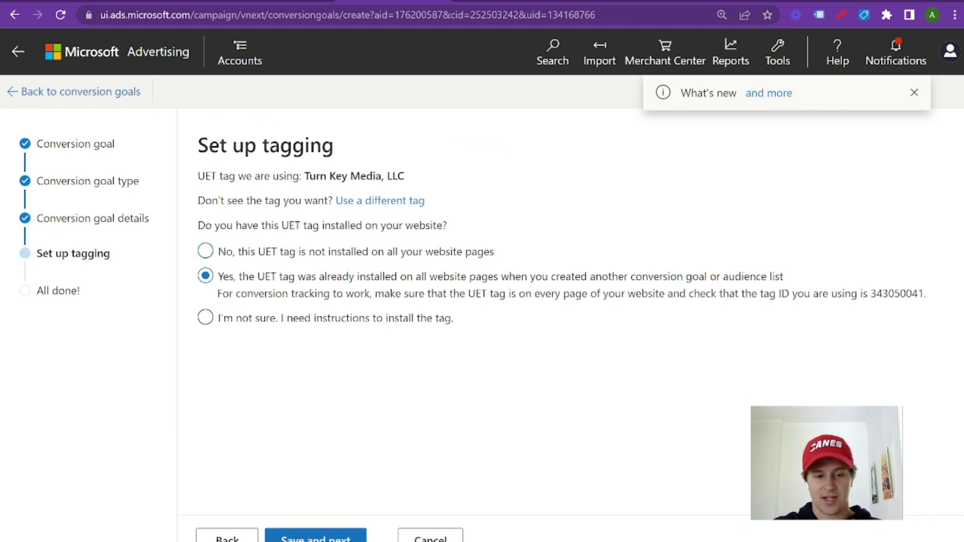
click(103, 94)
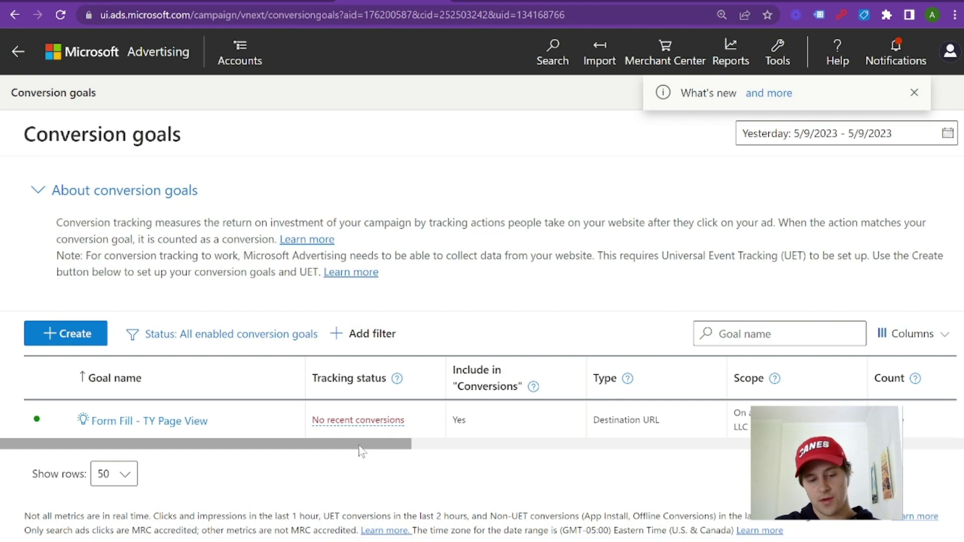
Start a test of the Form Fill - TY Page View goal from its tracking status details
drag(358, 446, 370, 448)
mouse_move(359, 428)
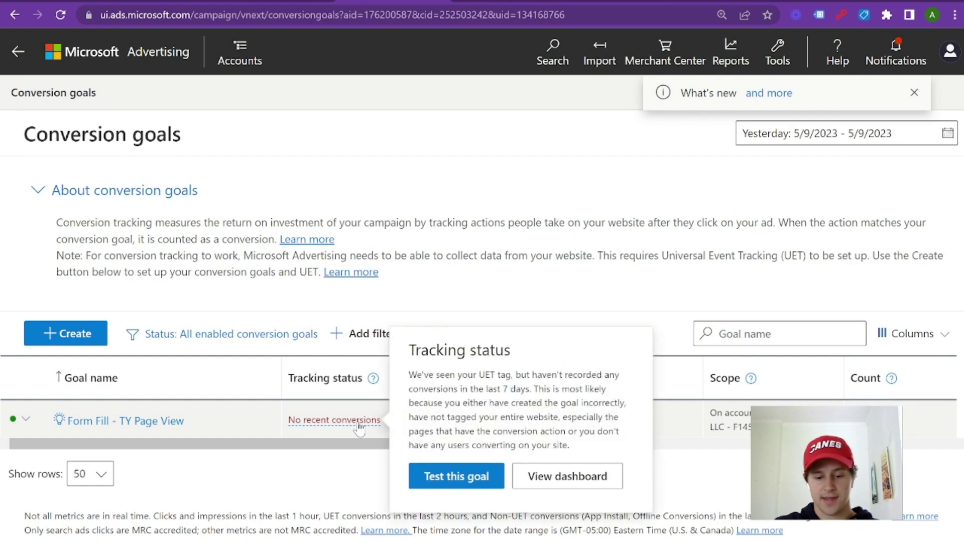
click(453, 476)
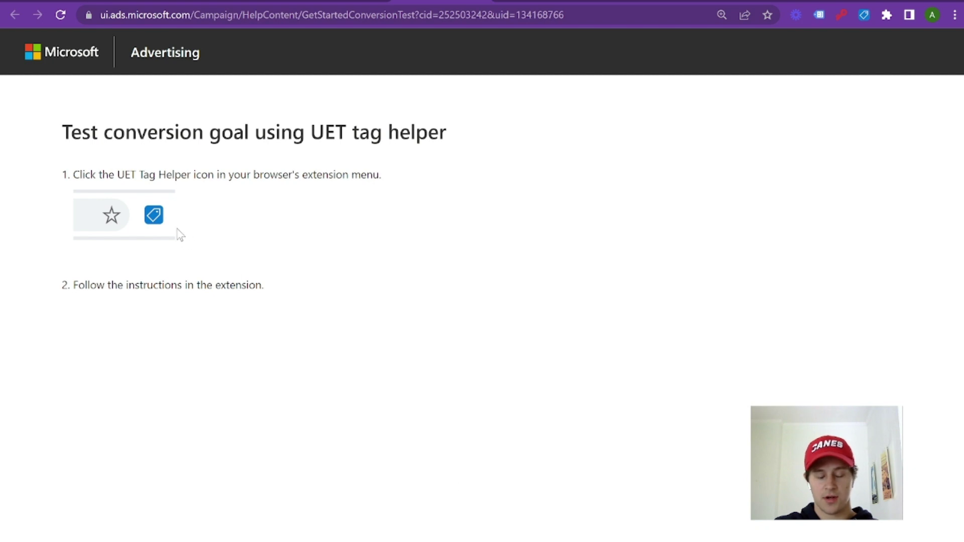
Test the conversion goal with UET Tag Helper on turnkeylead.com/thank-you and open the test report
click(864, 15)
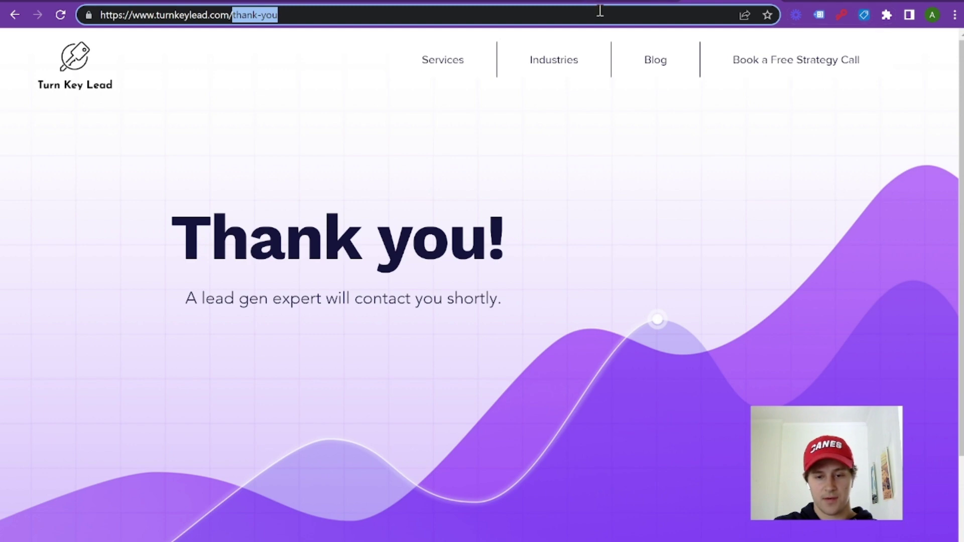
click(600, 10)
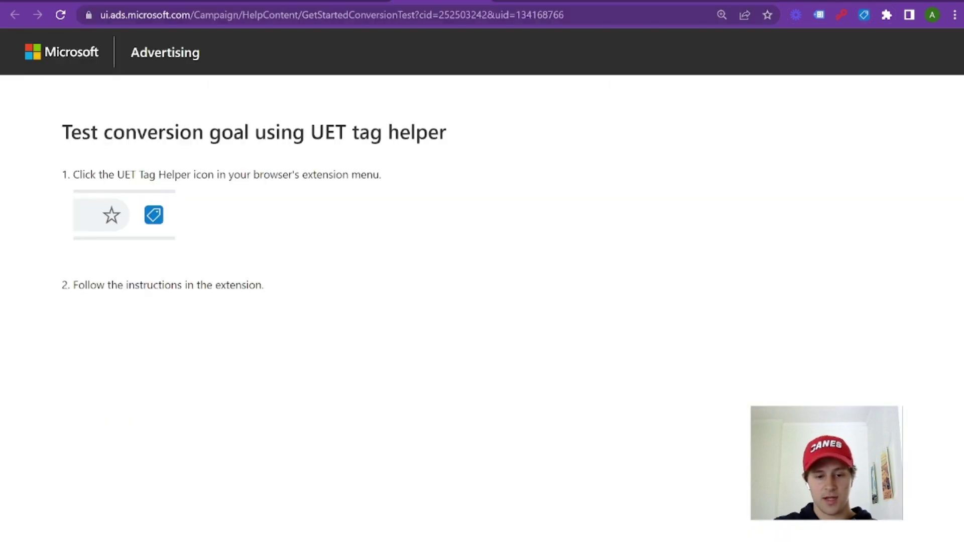
click(864, 15)
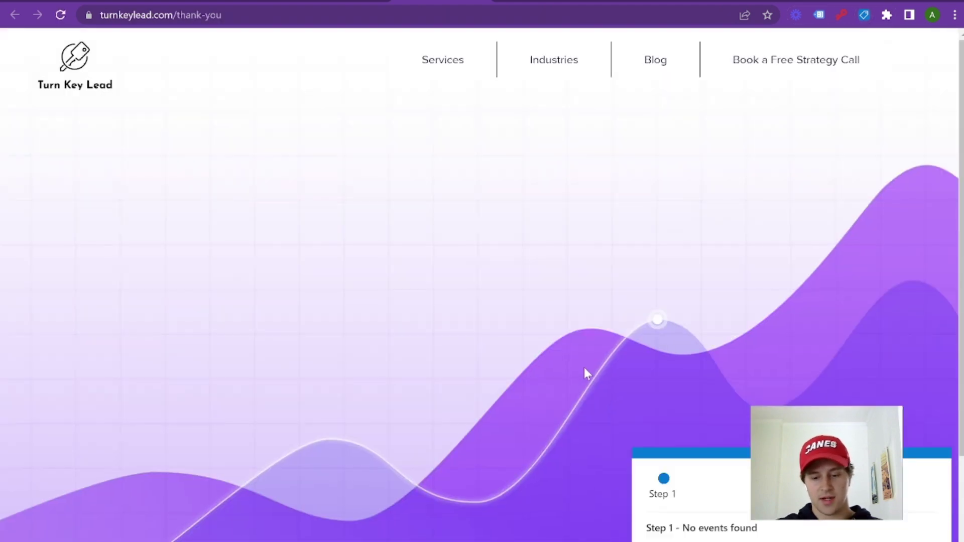
drag(781, 511, 759, 304)
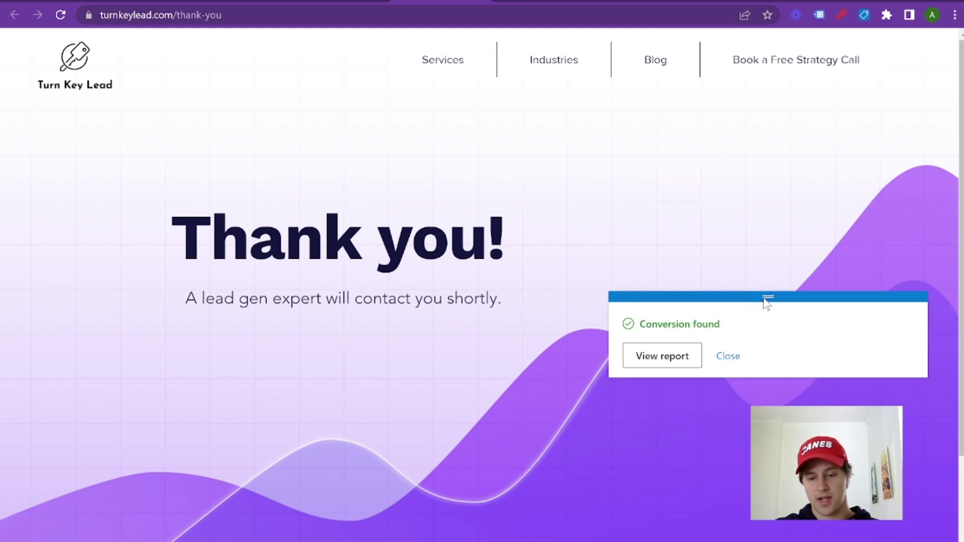
click(689, 356)
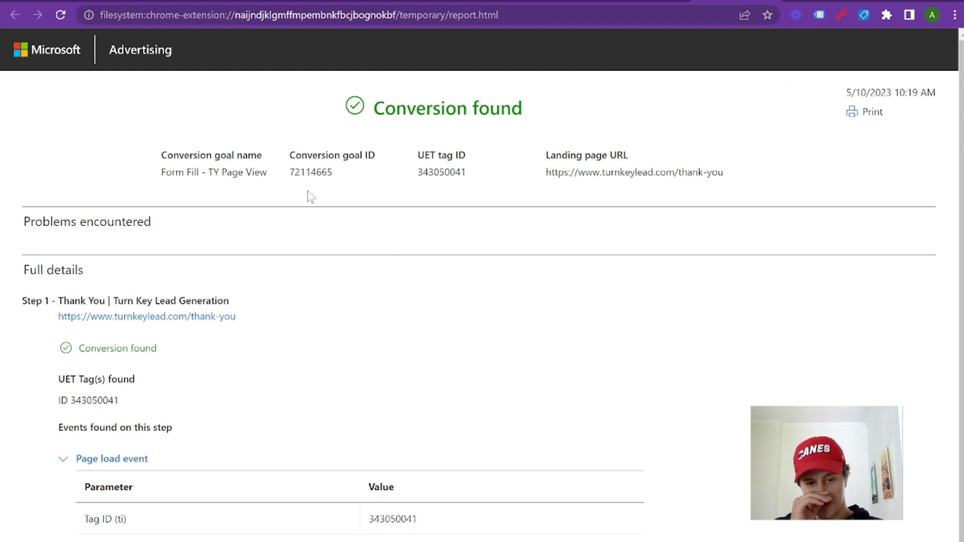
Examine the landing page URL, the tags found and the page load event in the conversion test report
triple_click(521, 187)
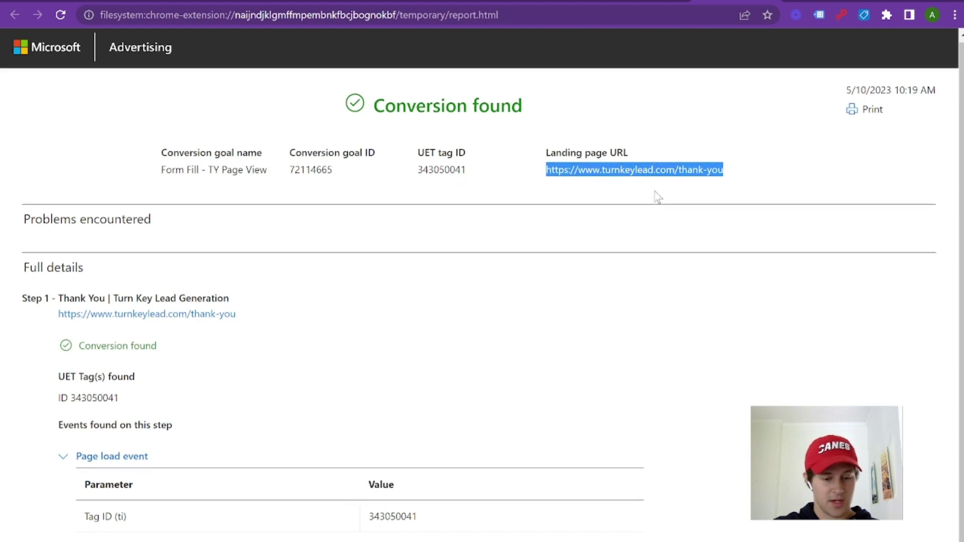
scroll(656, 196, down, 1)
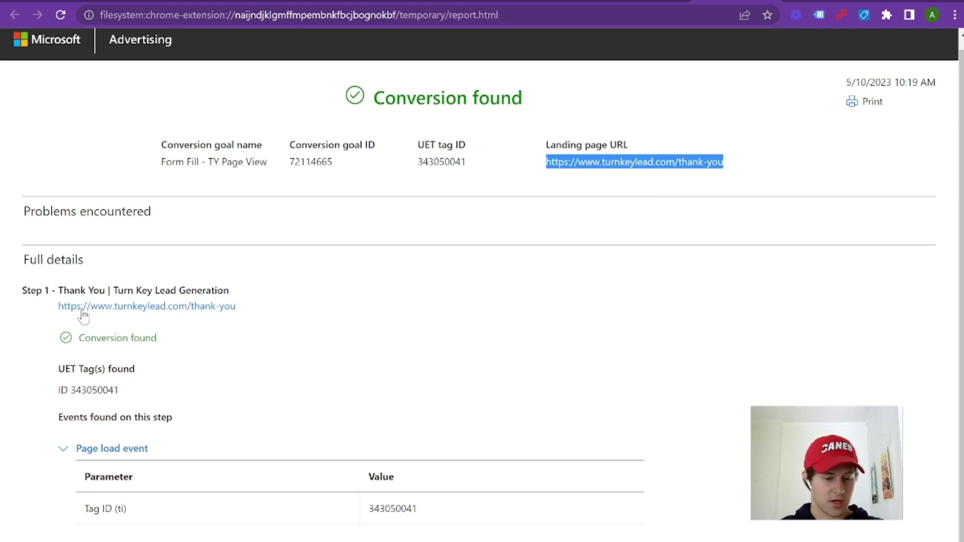
click(105, 450)
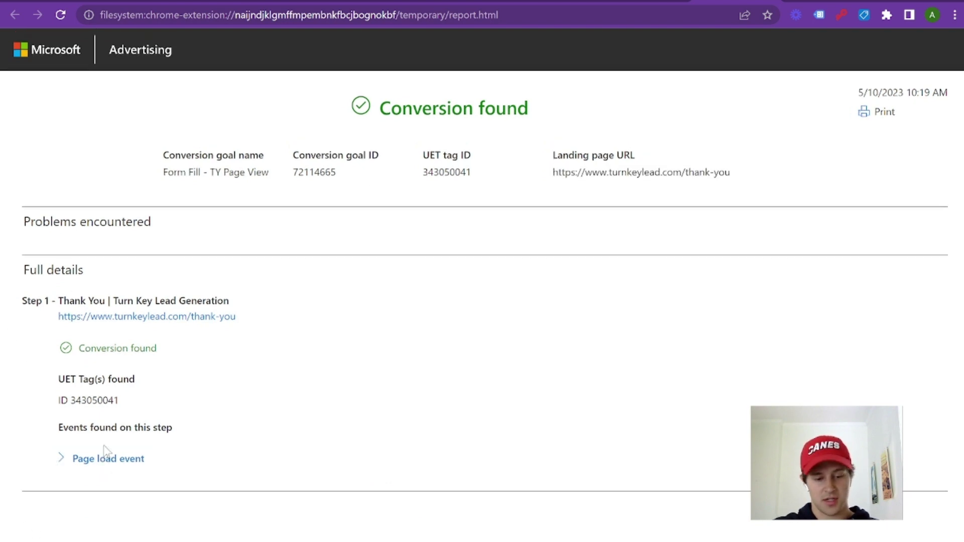
click(93, 462)
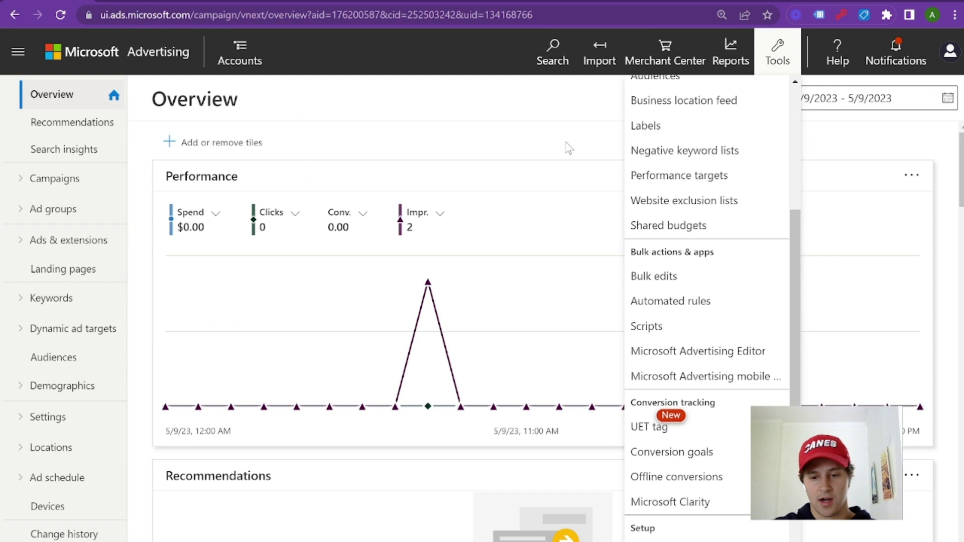
Search Microsoft Advertising for "accoun" and open the Account level options page
click(568, 146)
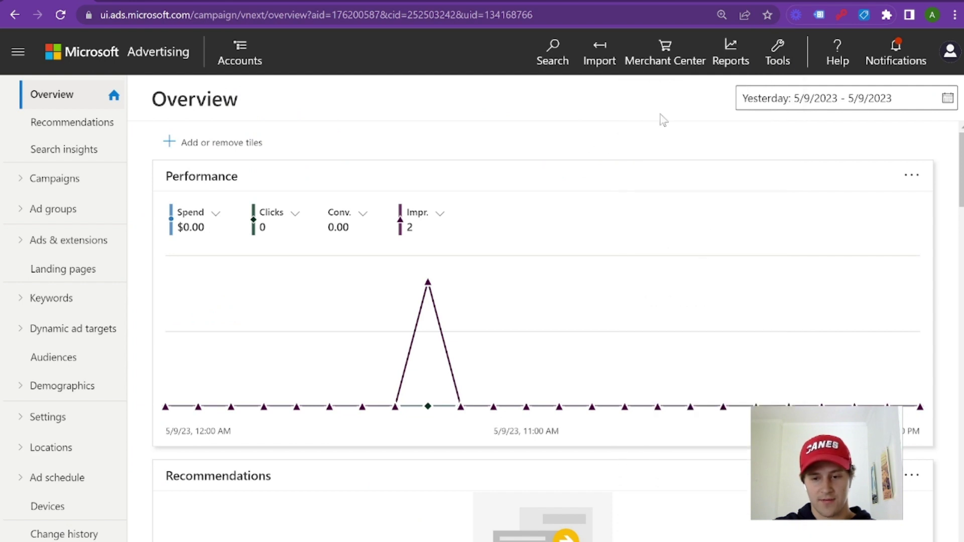
click(546, 66)
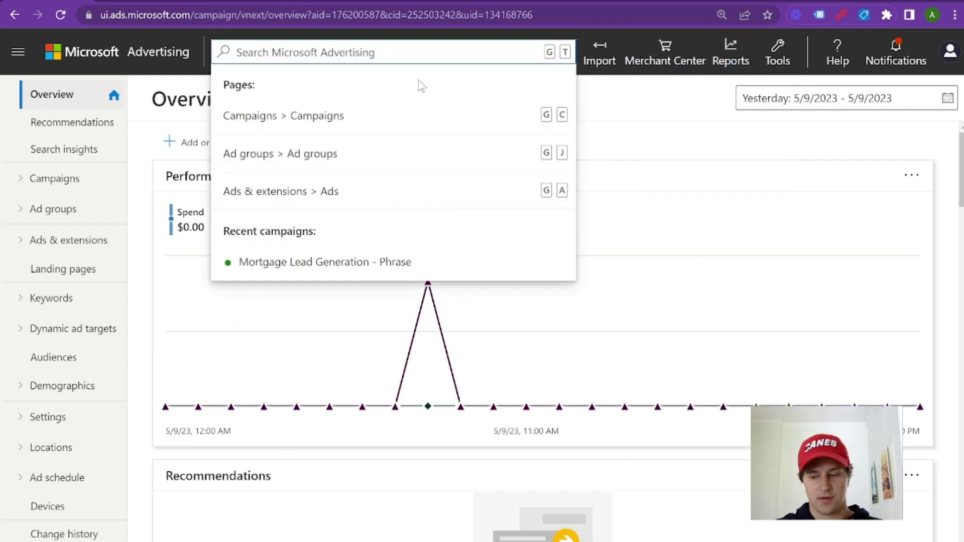
text(accou)
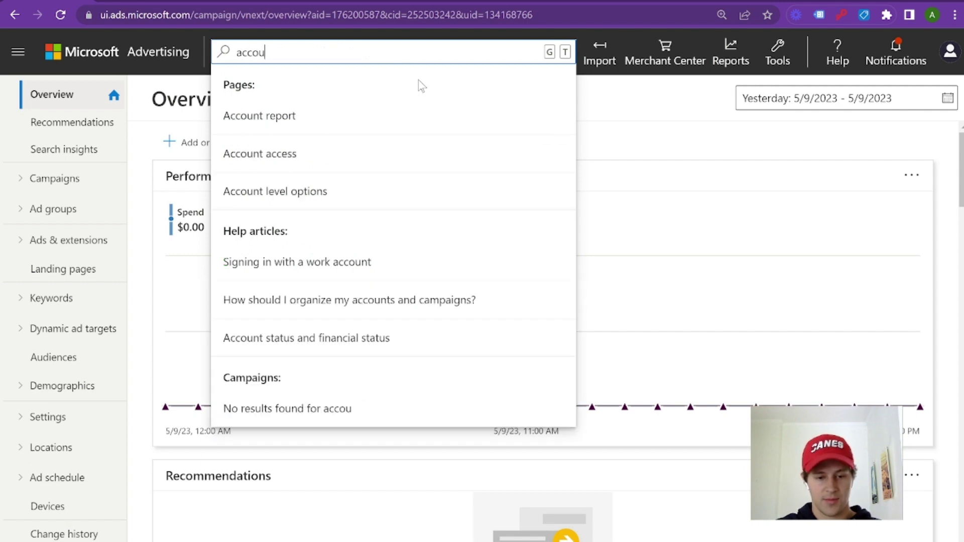
text(n)
click(341, 194)
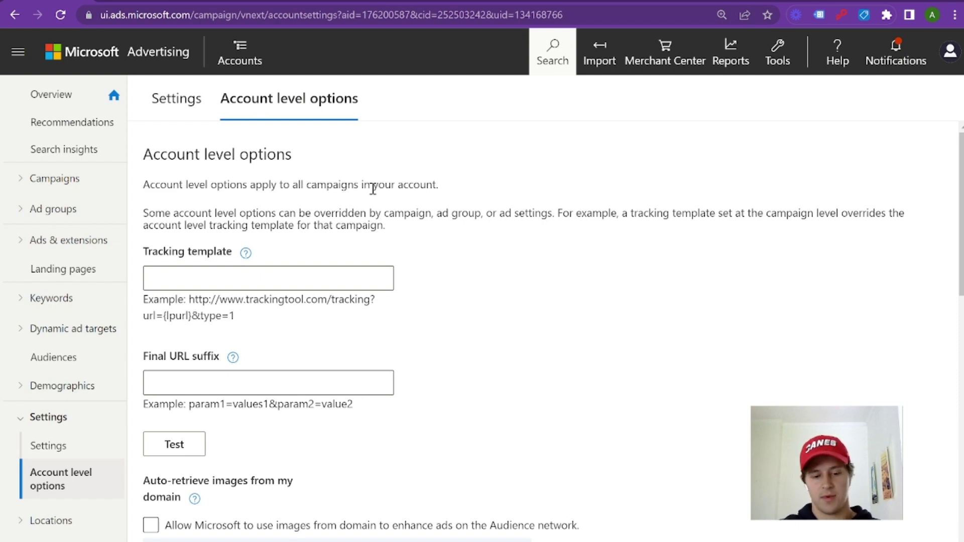
Check the account's auto-tagging setting that adds the Microsoft Click ID (MSCLKID) to URLs for conversion tracking
scroll(399, 344, down, 5)
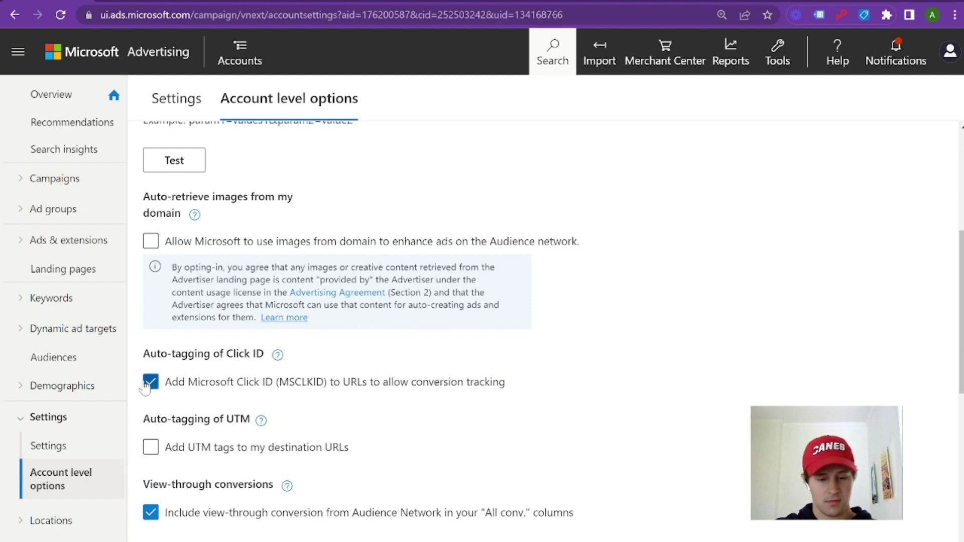
scroll(301, 402, down, 3)
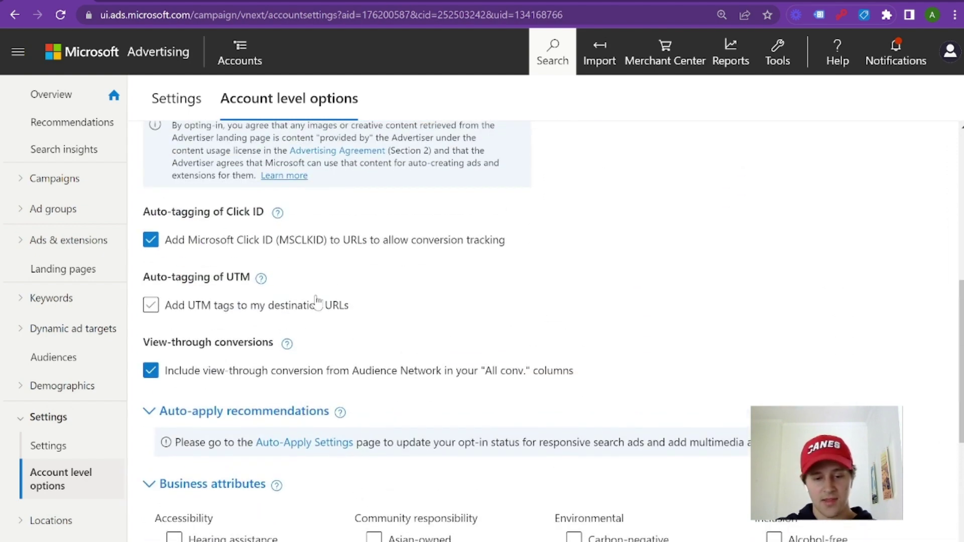
drag(324, 246, 284, 251)
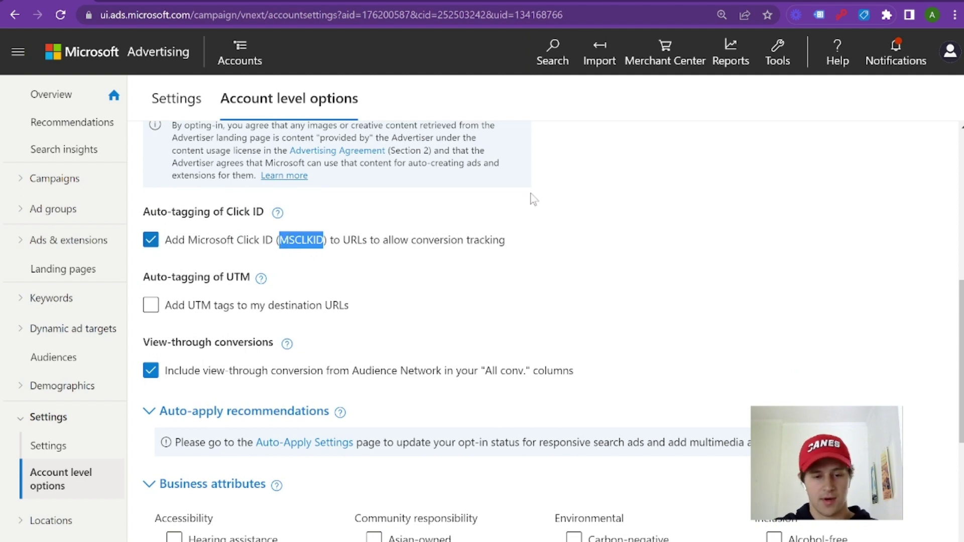
scroll(459, 244, up, 1)
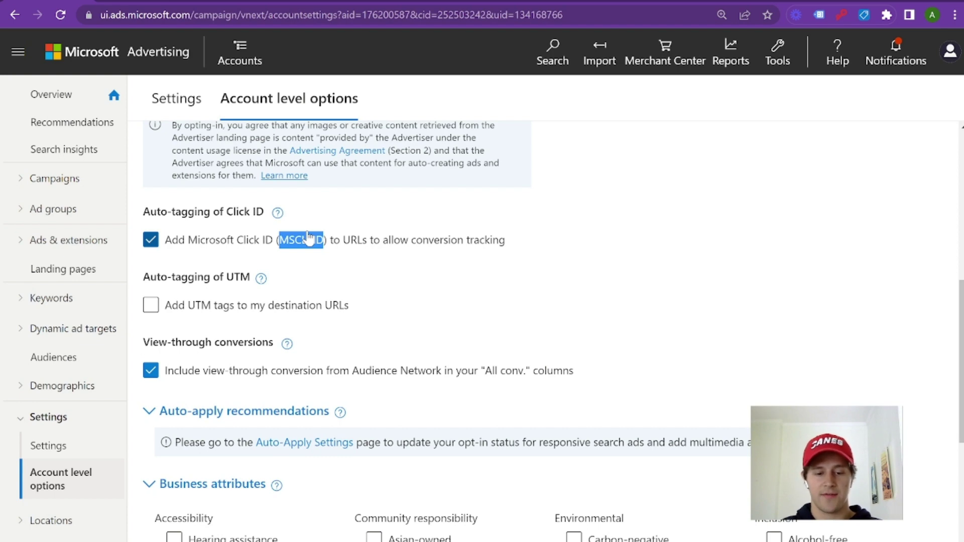
scroll(388, 224, up, 8)
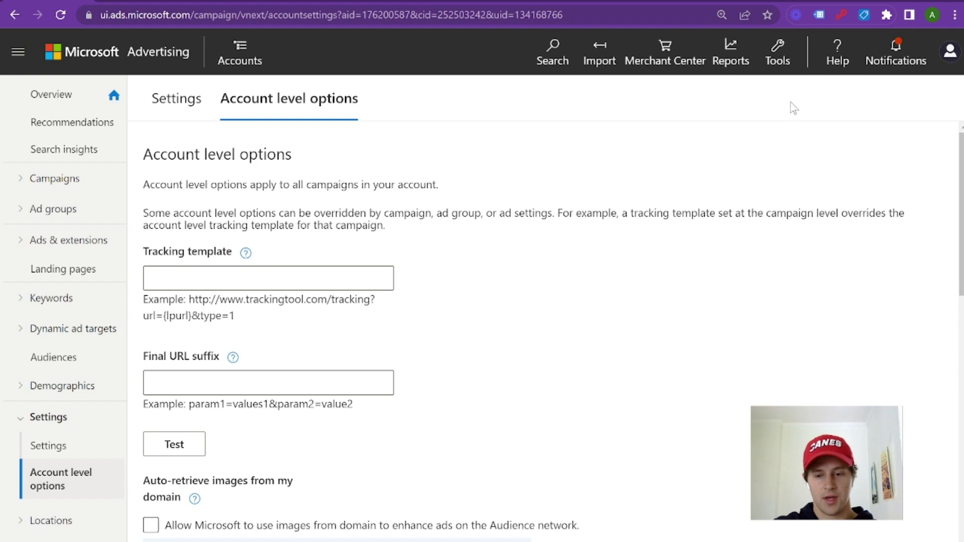
Open the Offline conversions page in the conversion tracking tools
click(778, 50)
scroll(743, 183, down, 3)
scroll(728, 211, down, 2)
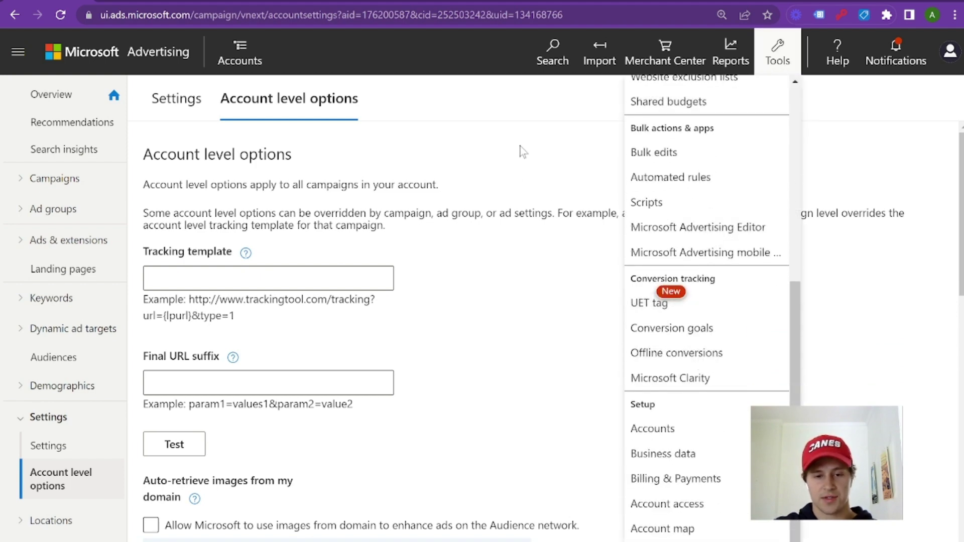
click(663, 327)
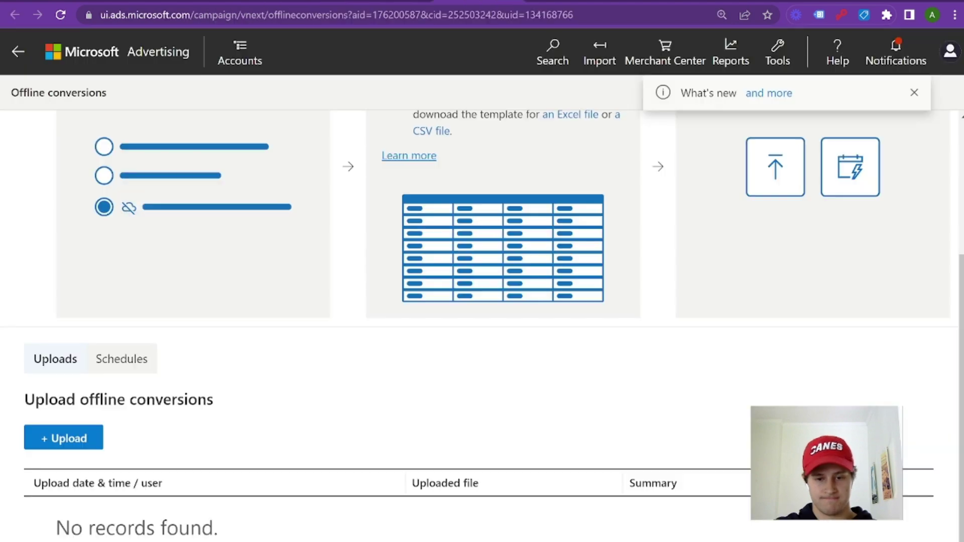
Review the offline conversion instructions and open the Excel import template for new conversions
scroll(246, 302, up, 4)
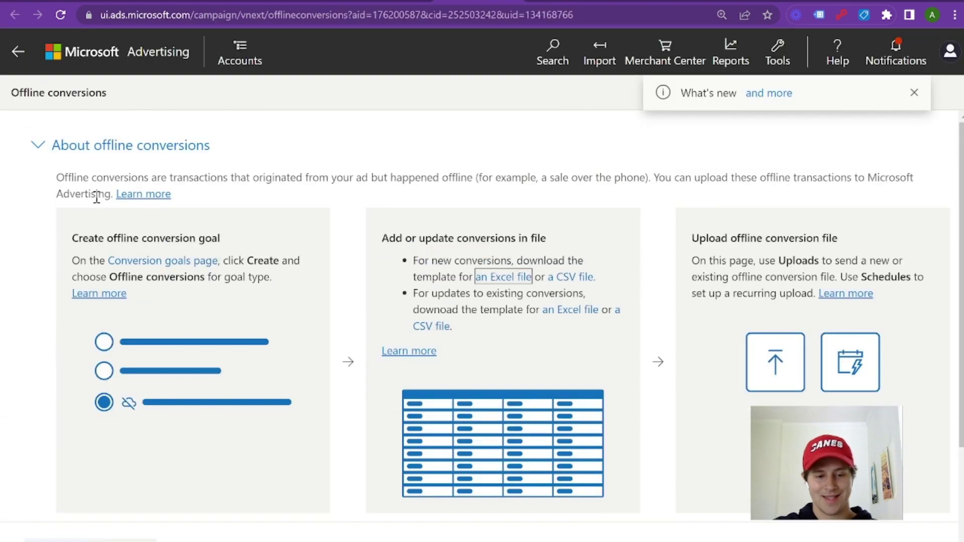
scroll(284, 251, down, 1)
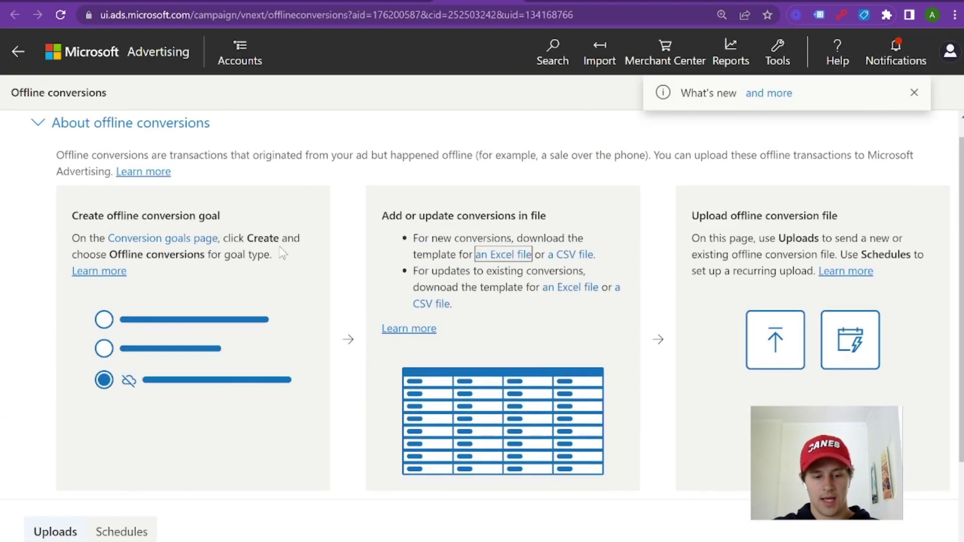
scroll(283, 253, up, 1)
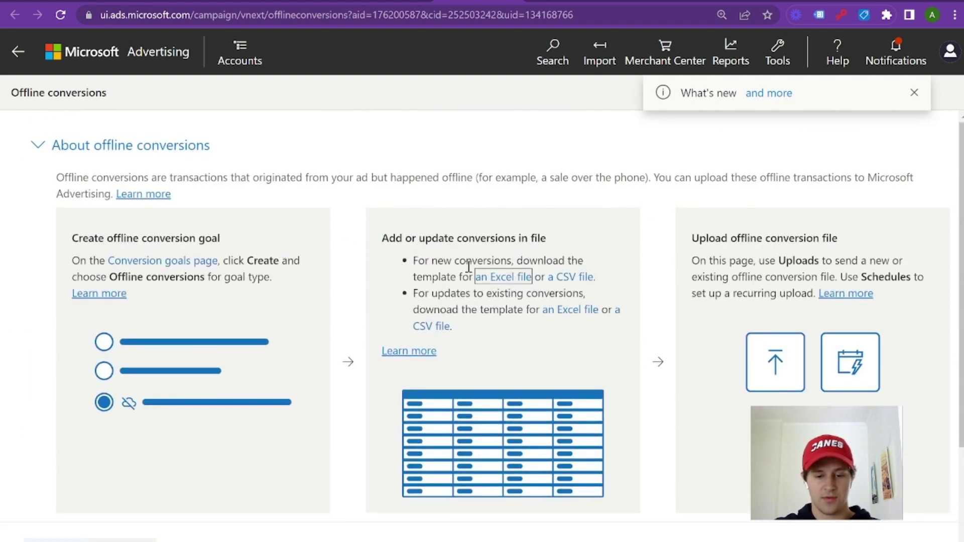
scroll(468, 271, down, 1)
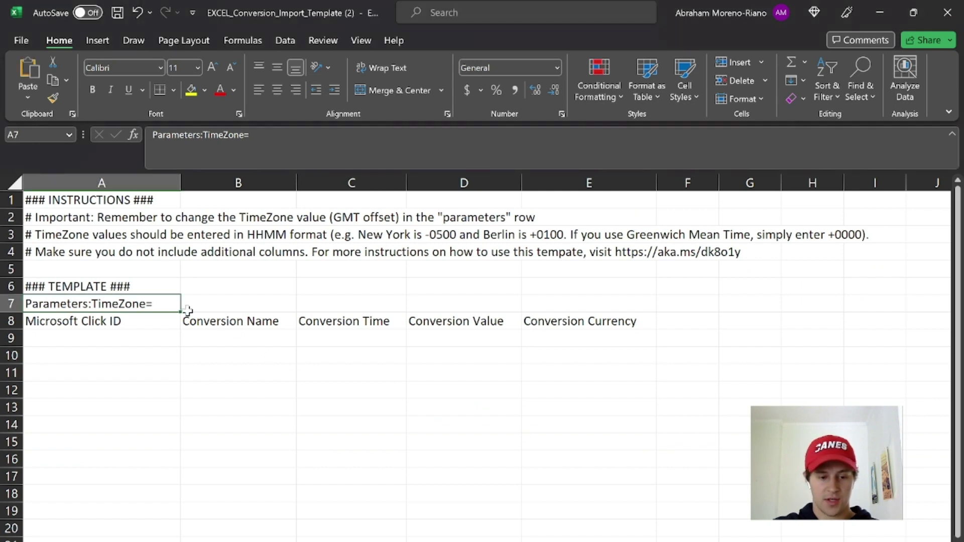
Fill the first template row under the headers with Microsoft Click ID 1234 and conversion name "Application Submit"
click(131, 336)
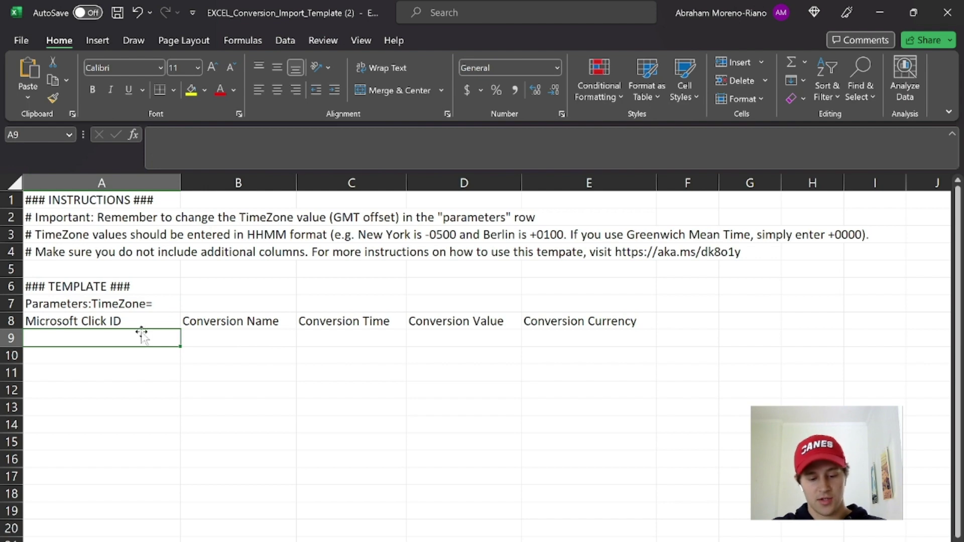
text(1234)
click(224, 343)
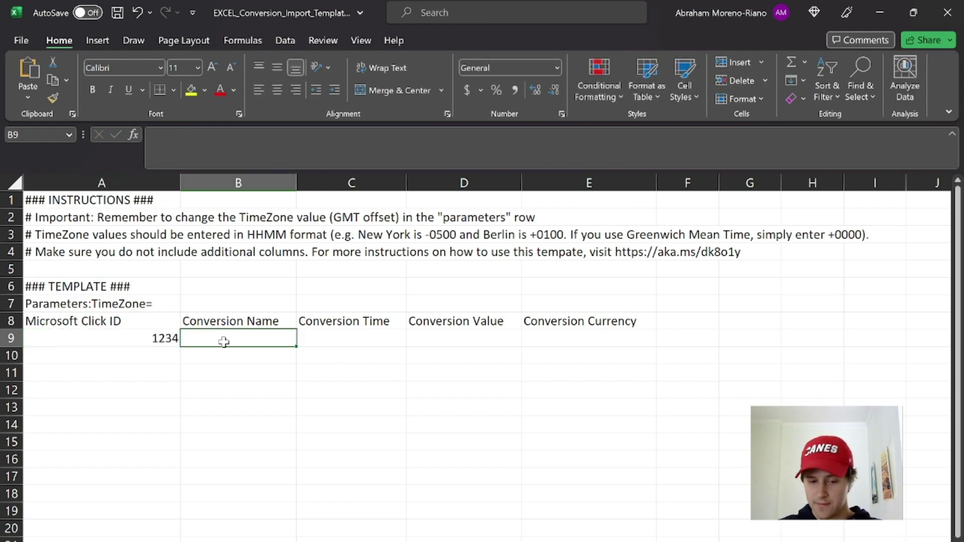
text(Applica)
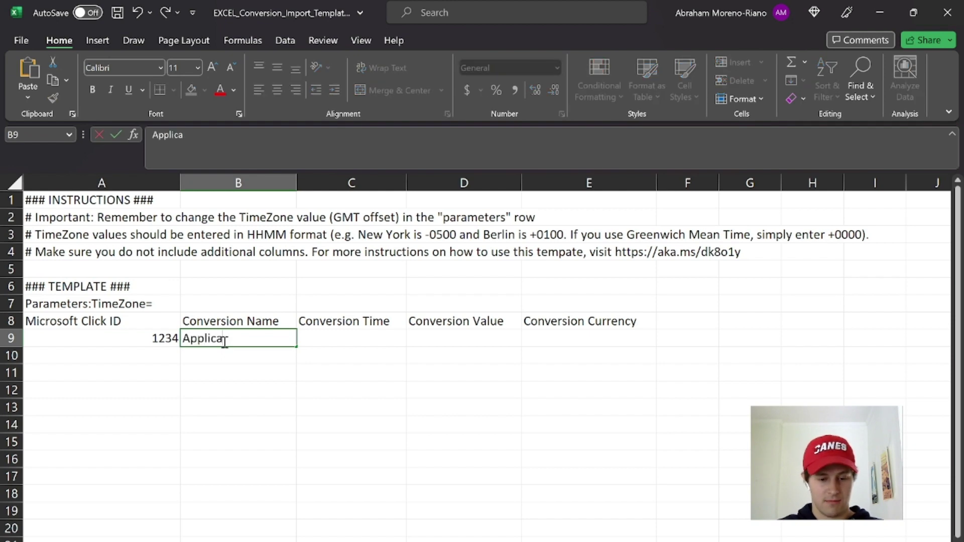
text(tion Submit)
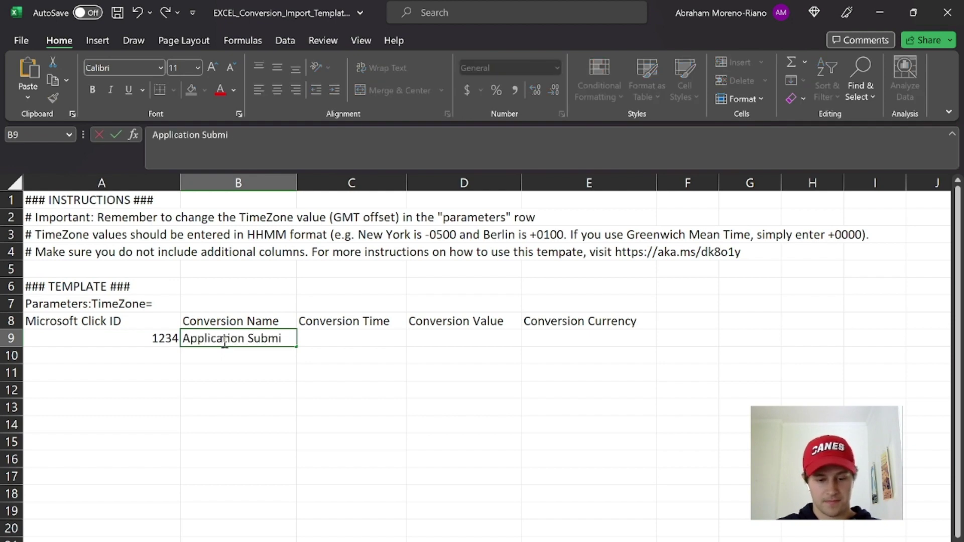
Enter a conversion value of 200 and the currency USD for the Application Submit row, leaving its conversion time blank
click(360, 339)
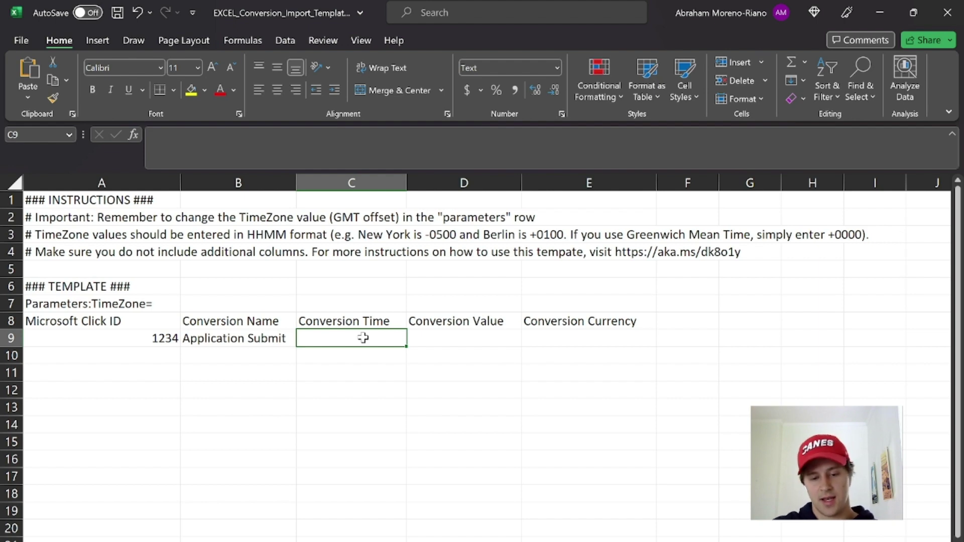
click(484, 339)
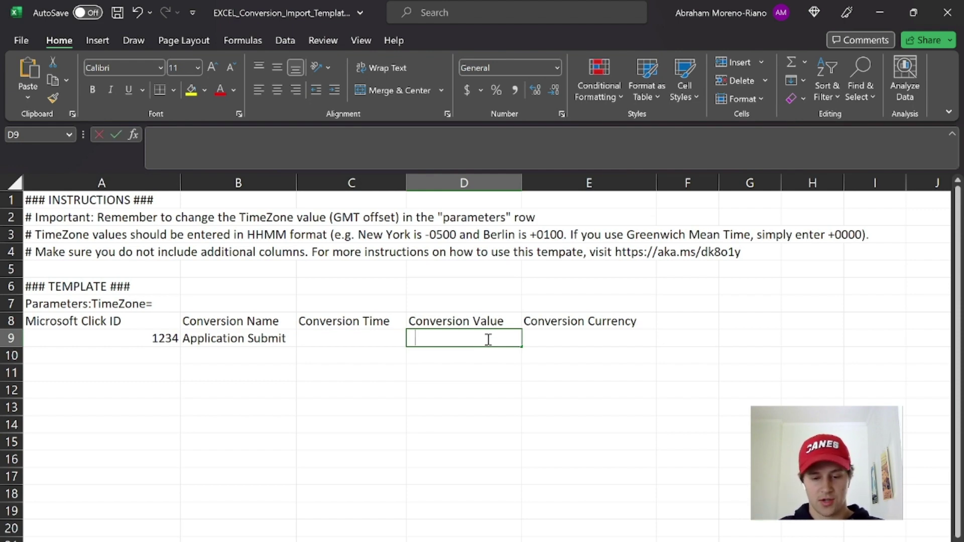
text(200)
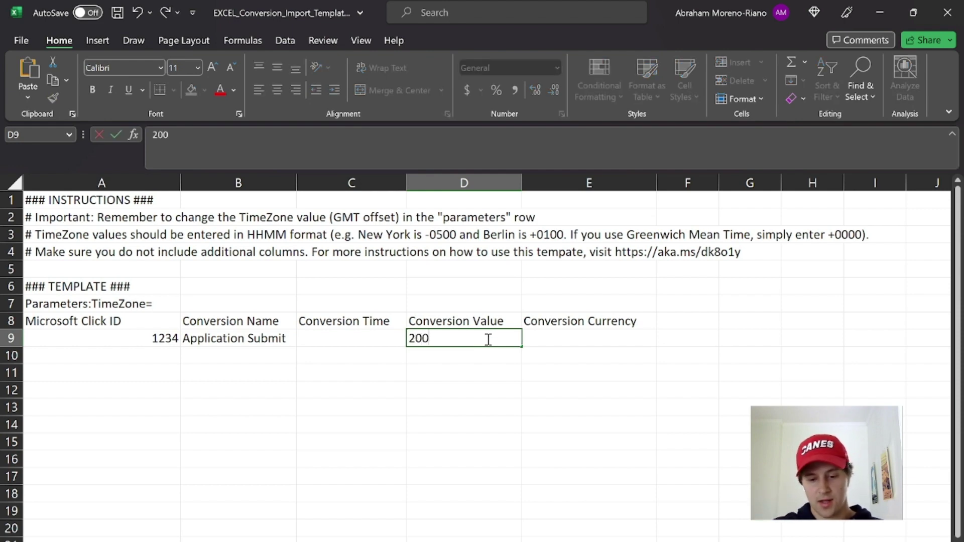
click(560, 338)
text(USD)
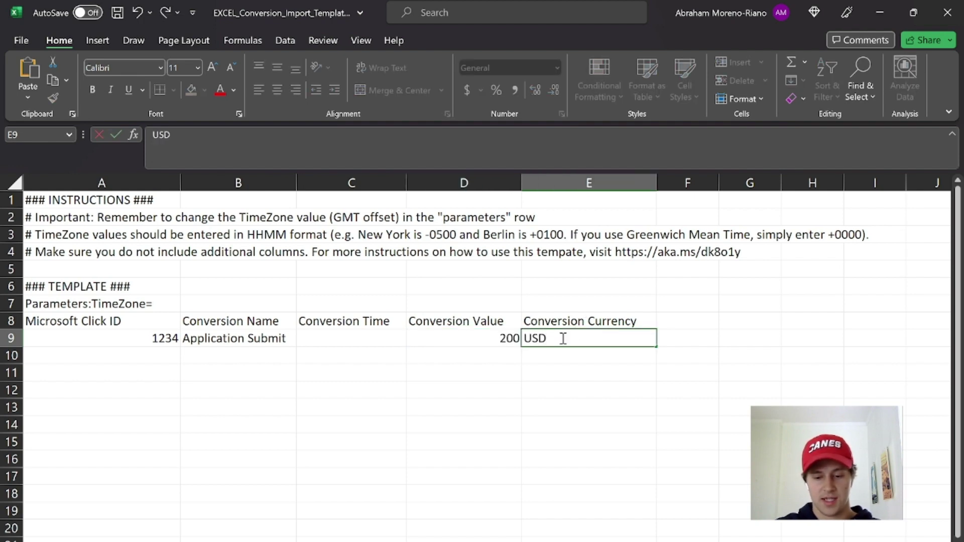
click(177, 408)
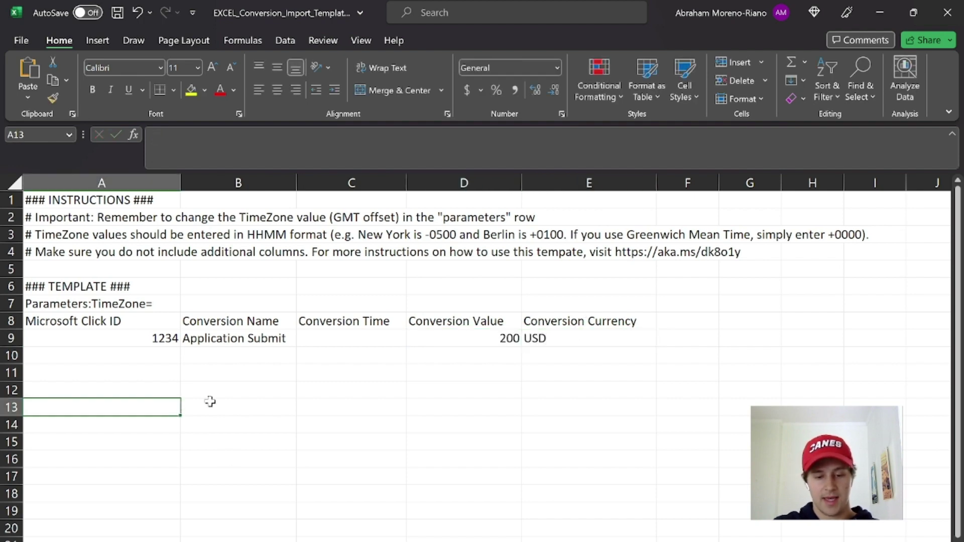
Complete the template's Parameters:TimeZone entry in cell A7 with America/Eastern
click(366, 337)
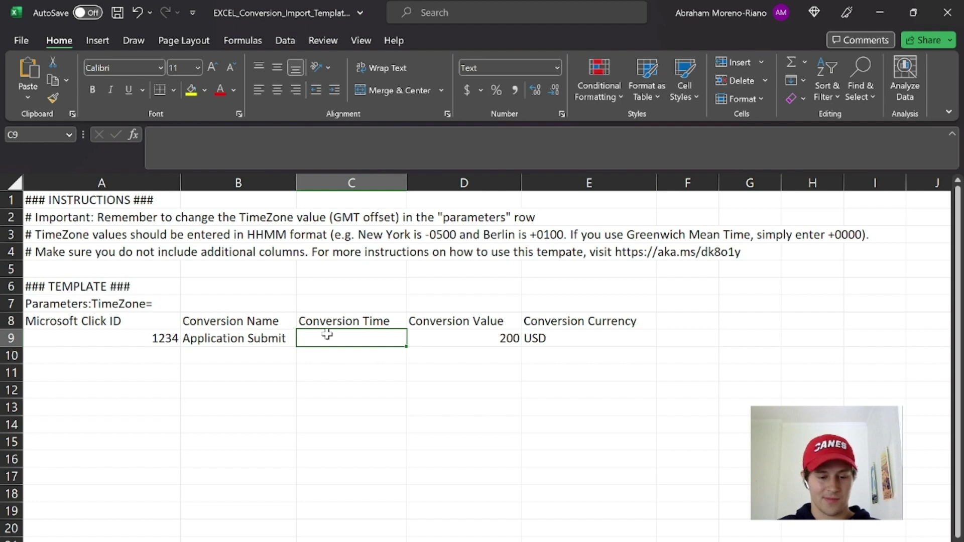
click(150, 304)
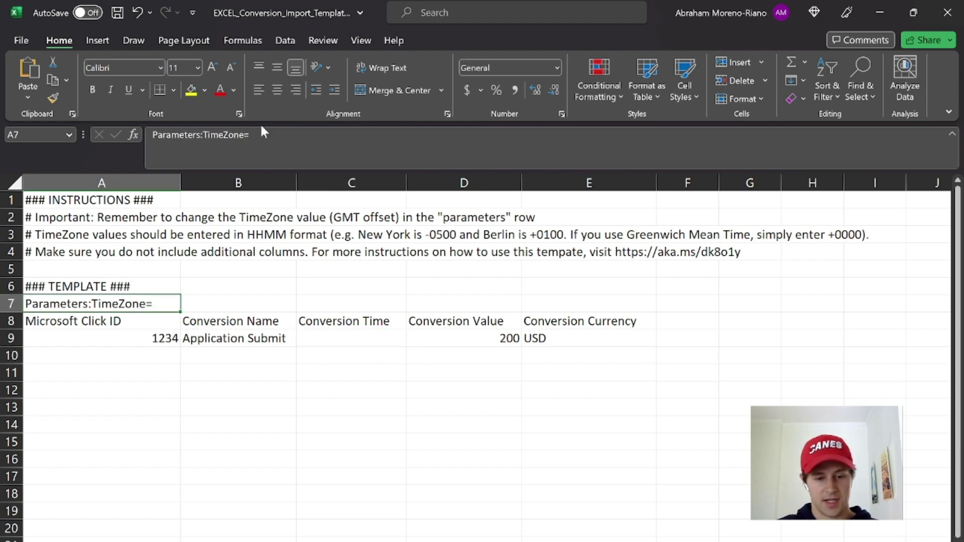
click(262, 139)
text(America)
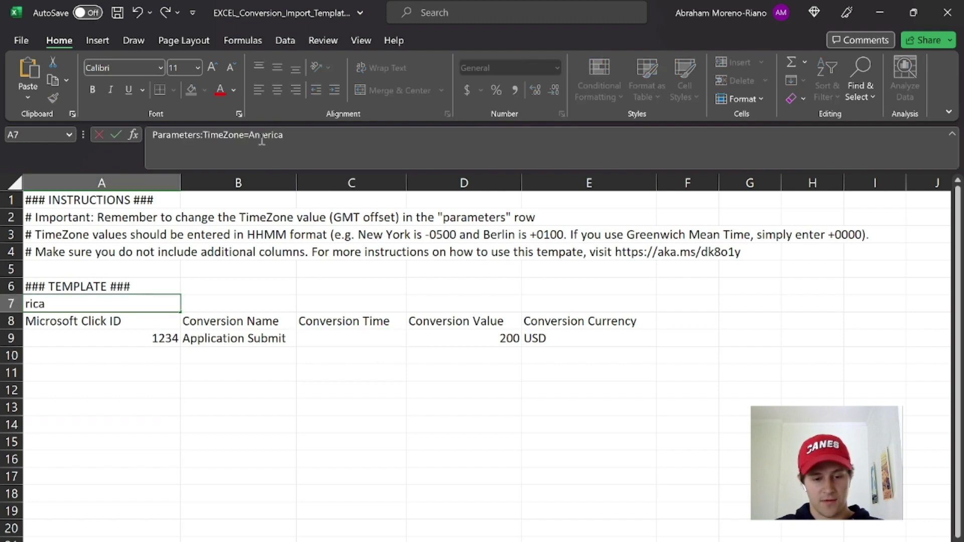
text(/Eastern)
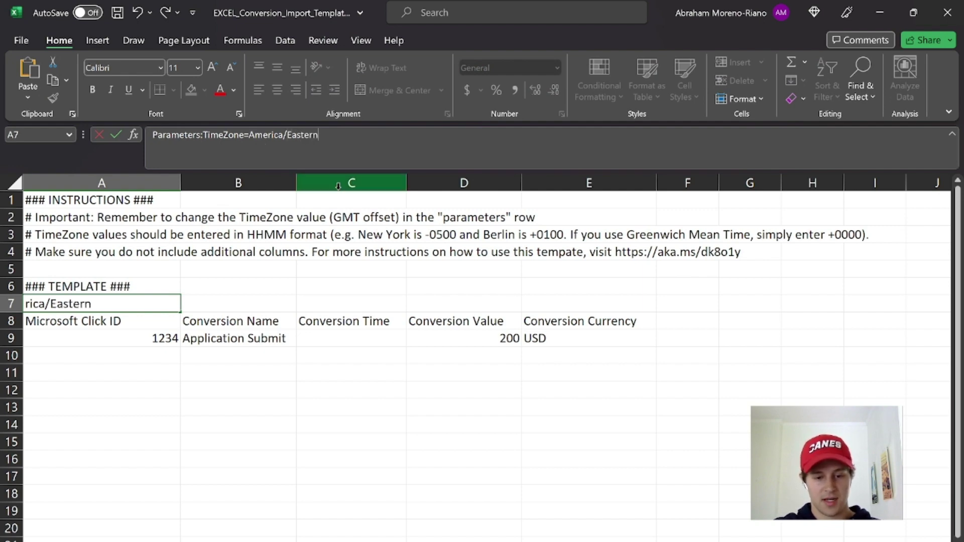
click(293, 265)
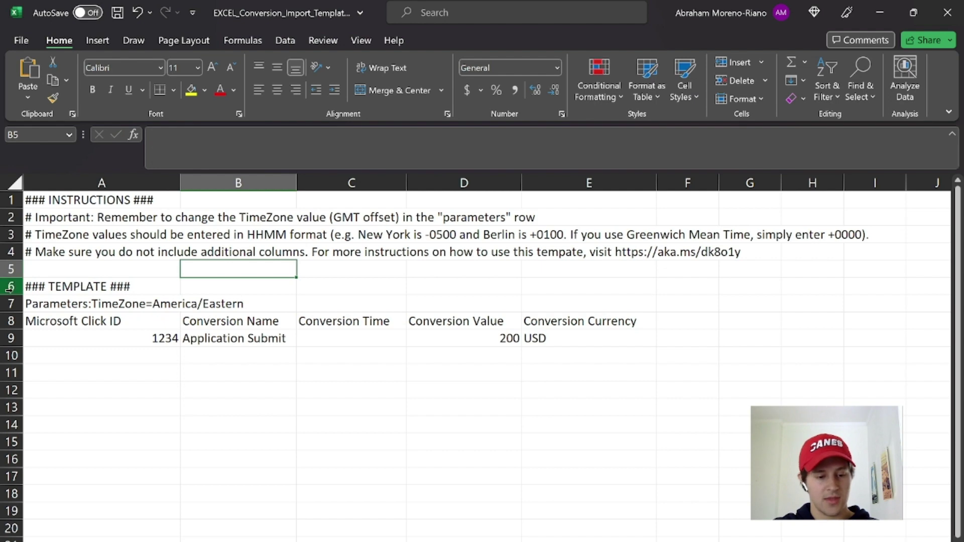
Delete rows 1 to 6 with the instructions and template heading, then check the remaining parameter, header and data rows
drag(11, 286, 11, 199)
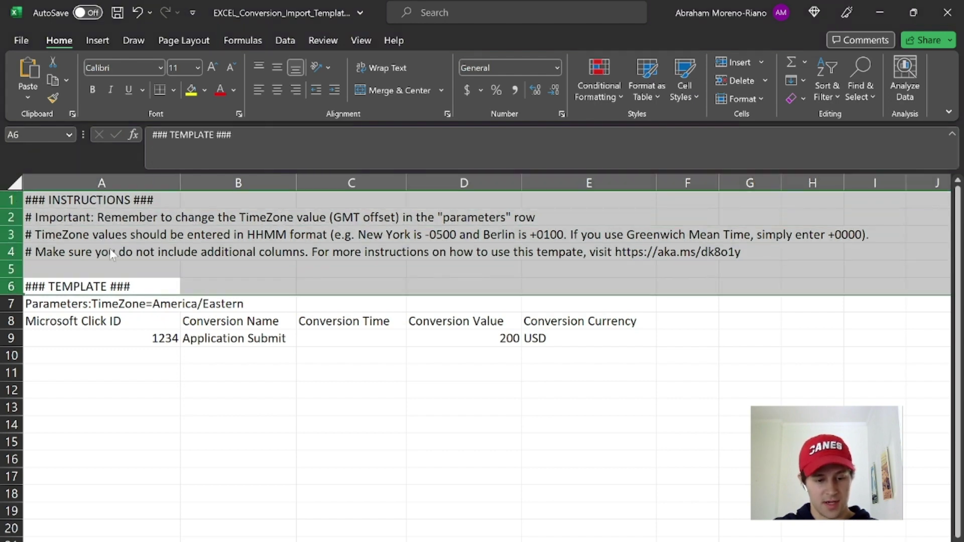
key(ctrl+minus)
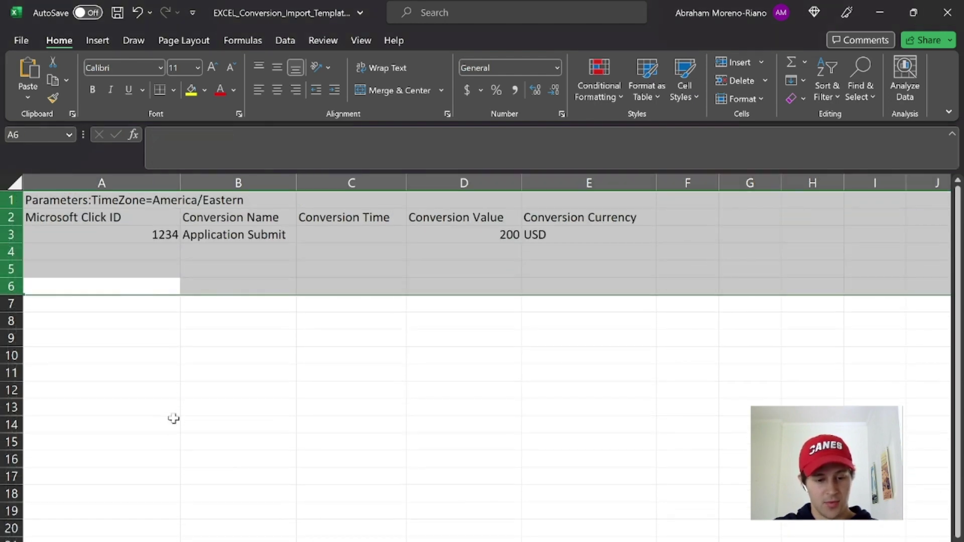
click(173, 418)
drag(567, 201, 65, 230)
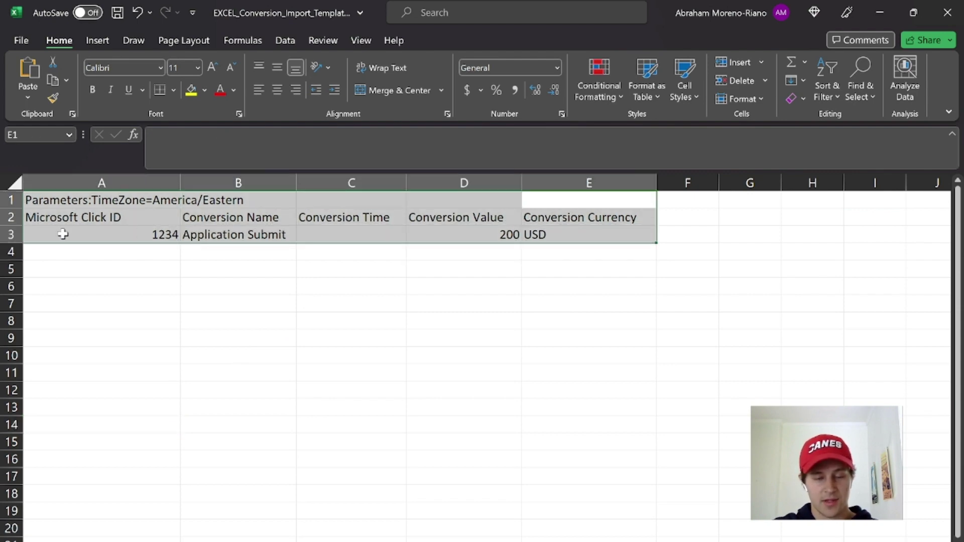
click(262, 278)
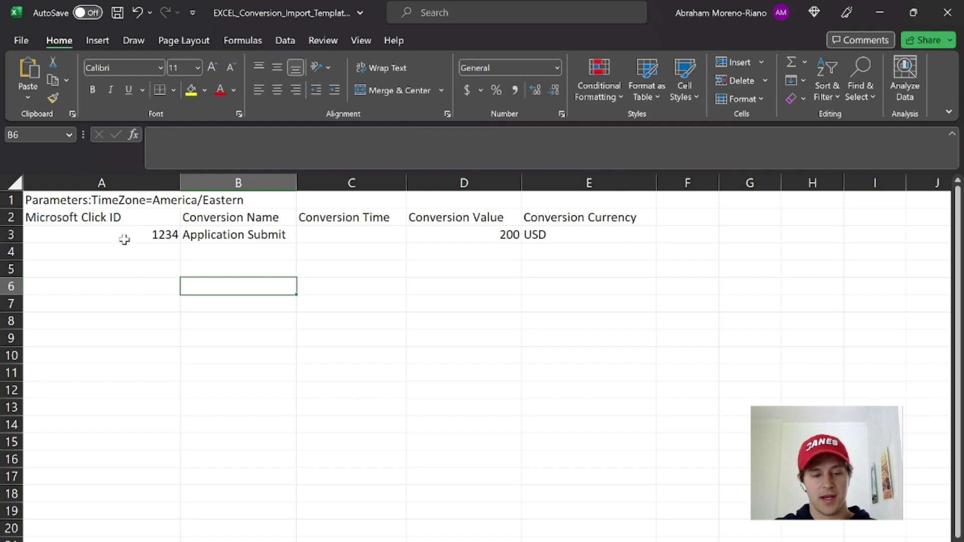
click(126, 238)
mouse_move(180, 242)
mouse_down()
mouse_move(172, 261)
mouse_move(172, 246)
mouse_up()
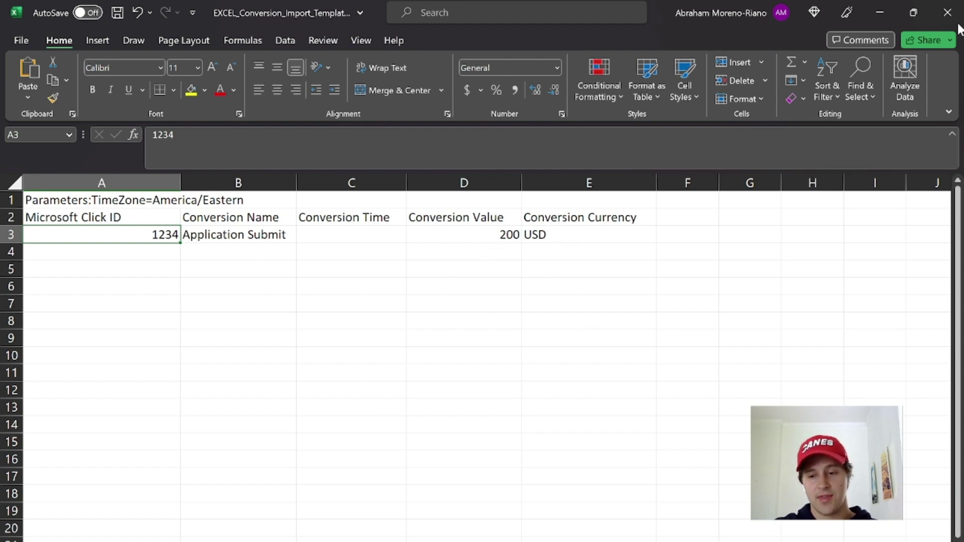
Switch back to Microsoft Advertising and review the offline conversions overview and the file upload section
click(877, 11)
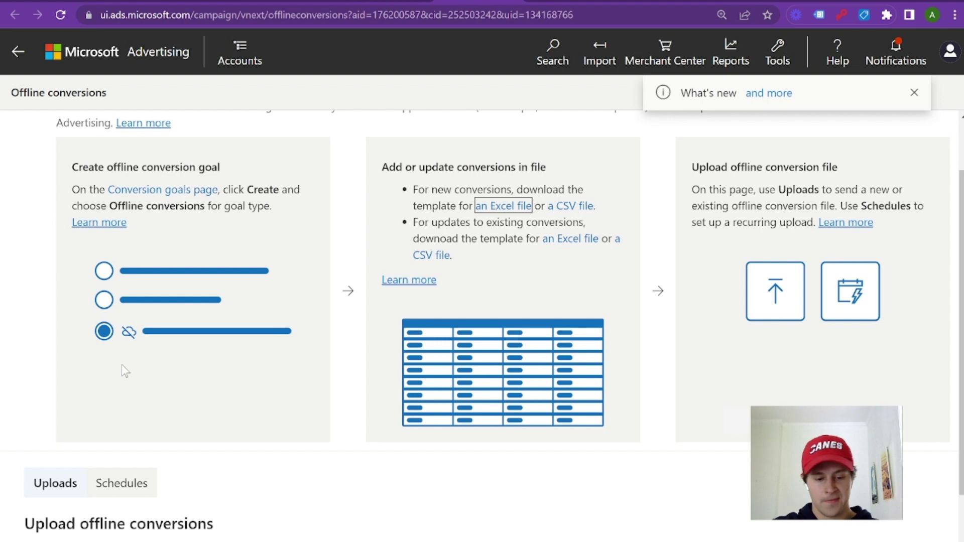
scroll(126, 372, down, 3)
click(75, 438)
scroll(150, 402, down, 3)
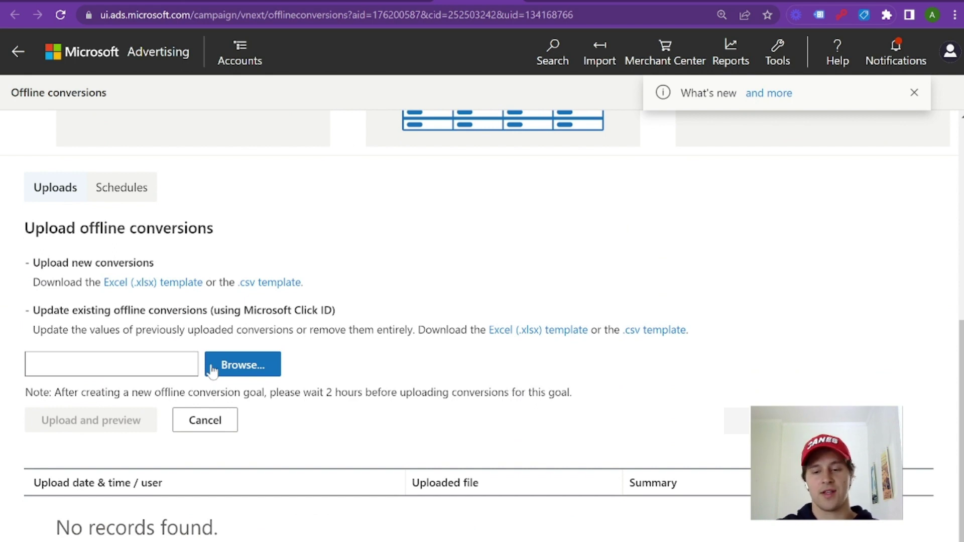
scroll(247, 283, up, 5)
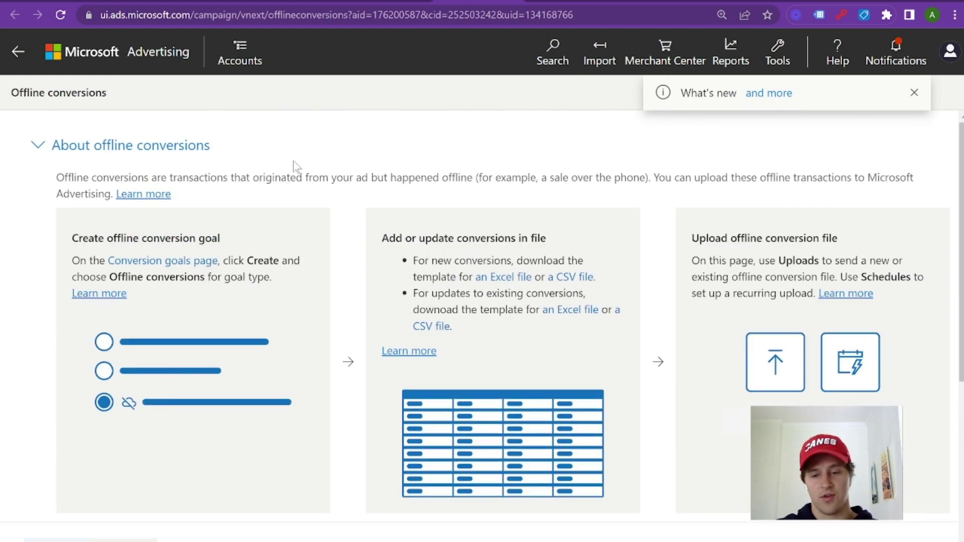
scroll(426, 288, down, 6)
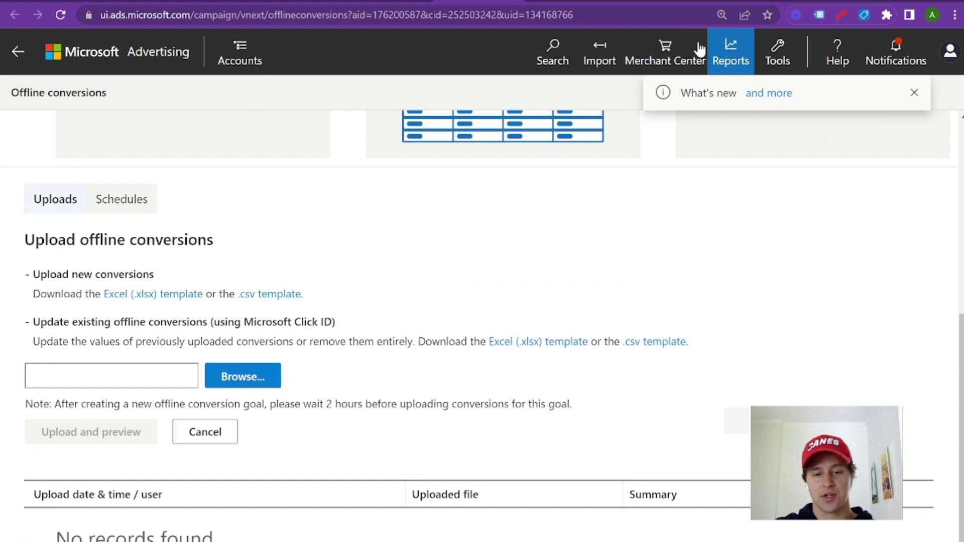
Start a new goal from the Conversion goals page and choose Offline as the kind of conversions to track
click(774, 51)
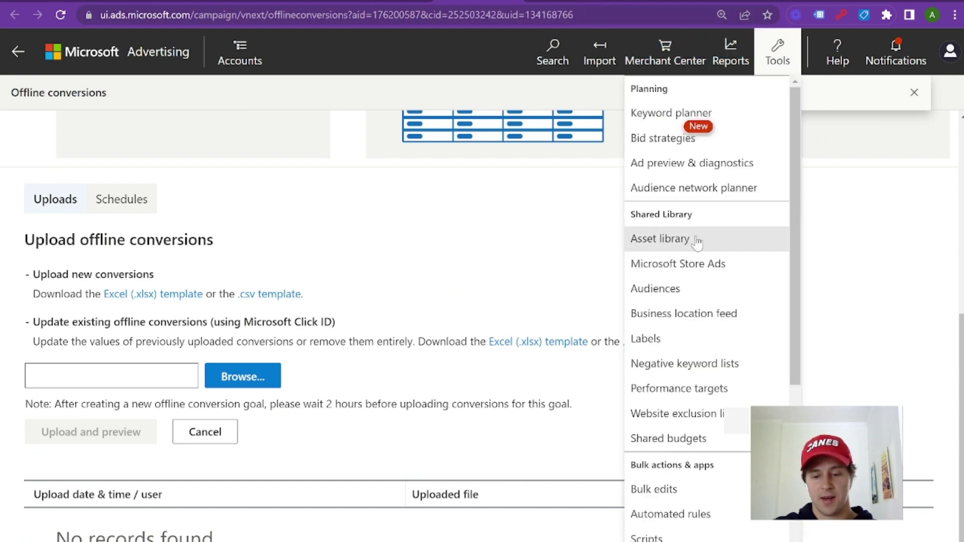
scroll(700, 241, down, 4)
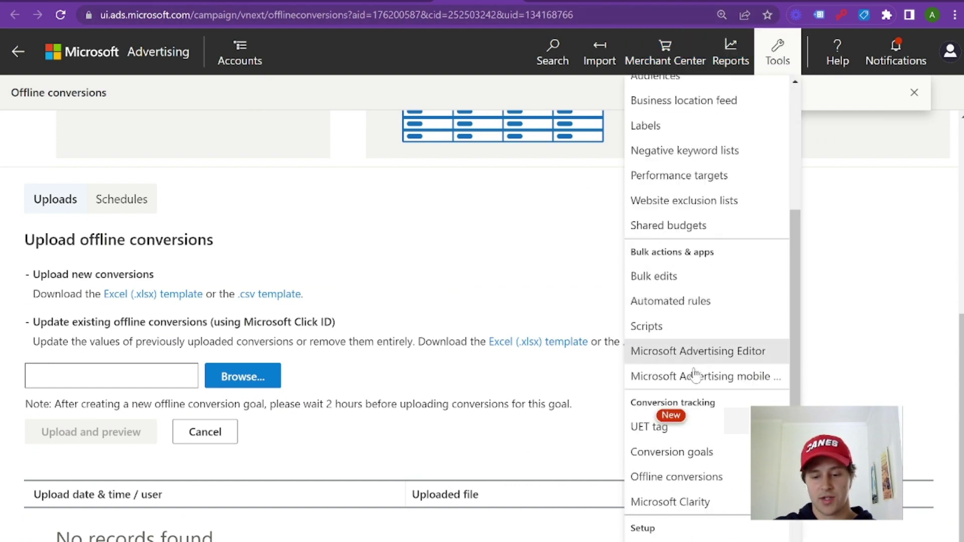
click(681, 463)
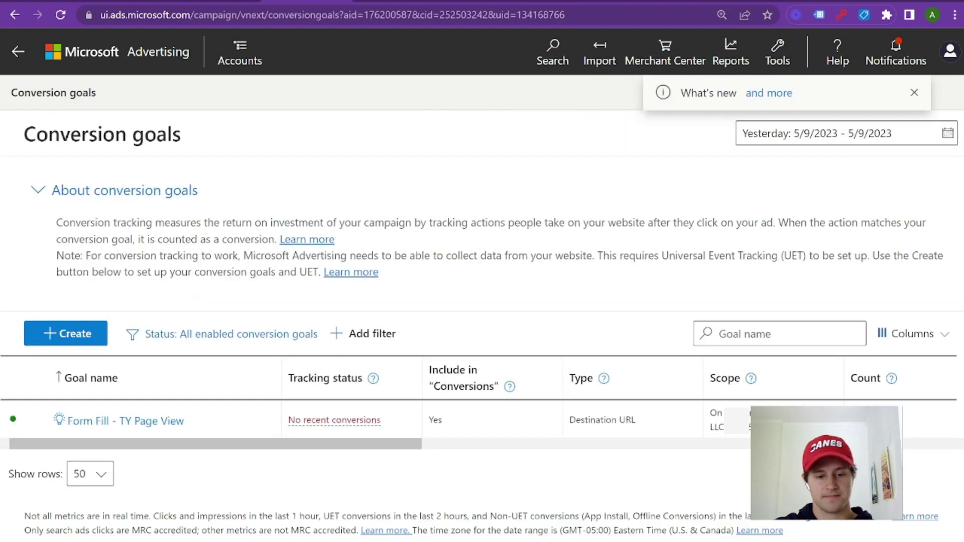
click(65, 342)
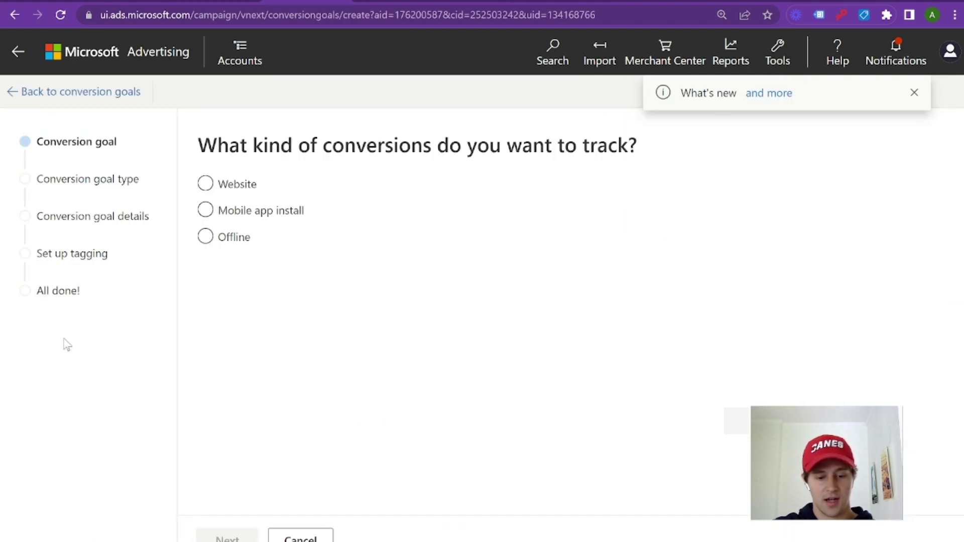
click(205, 237)
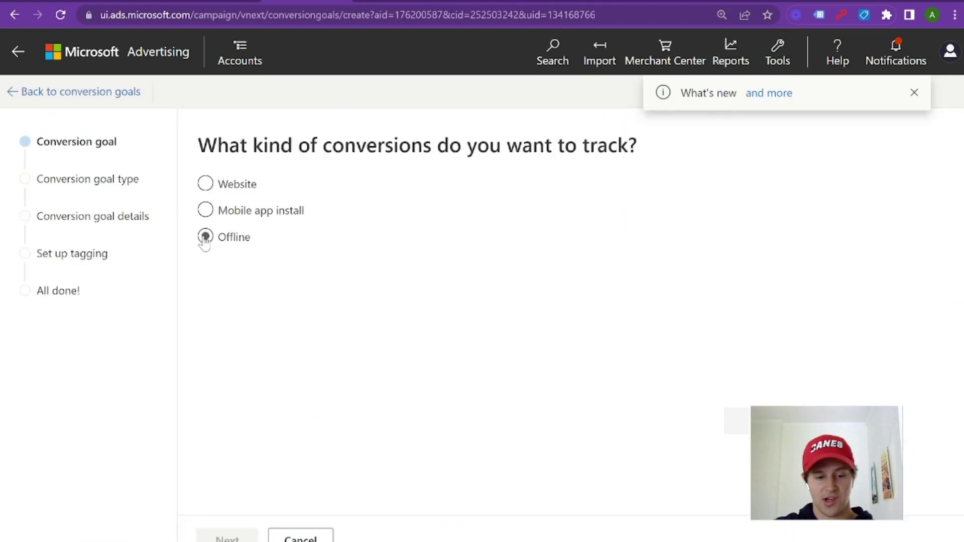
click(227, 537)
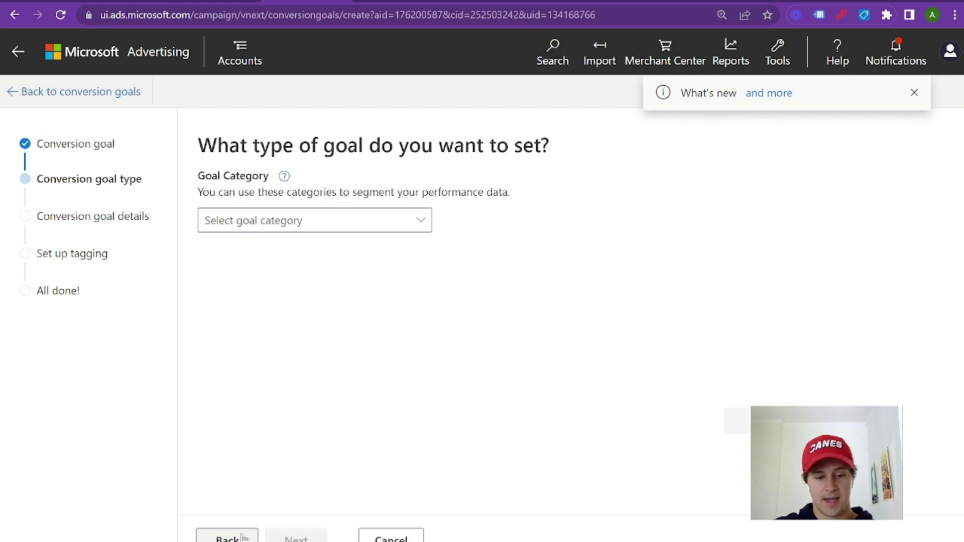
Set the goal category to Other with the Offline conversions goal type, and continue to the goal details
click(285, 226)
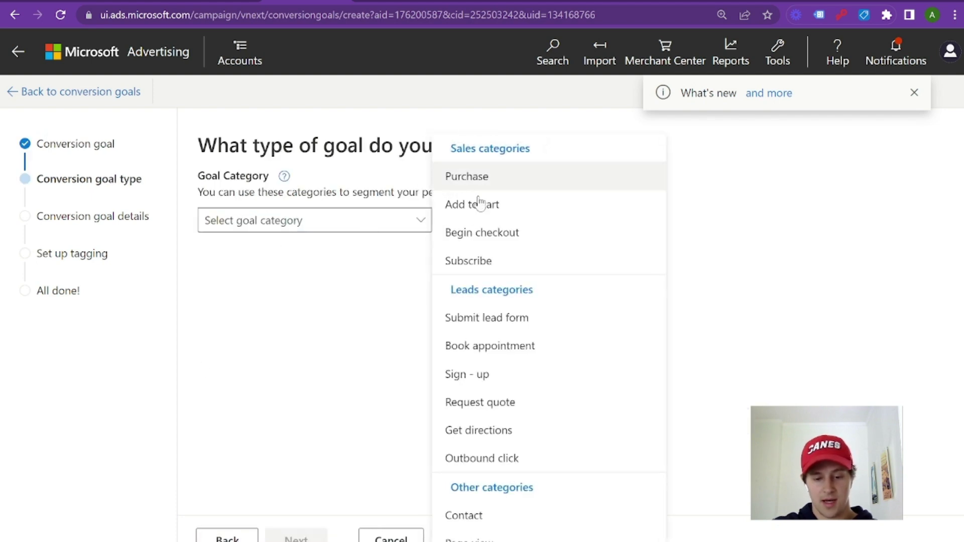
click(472, 538)
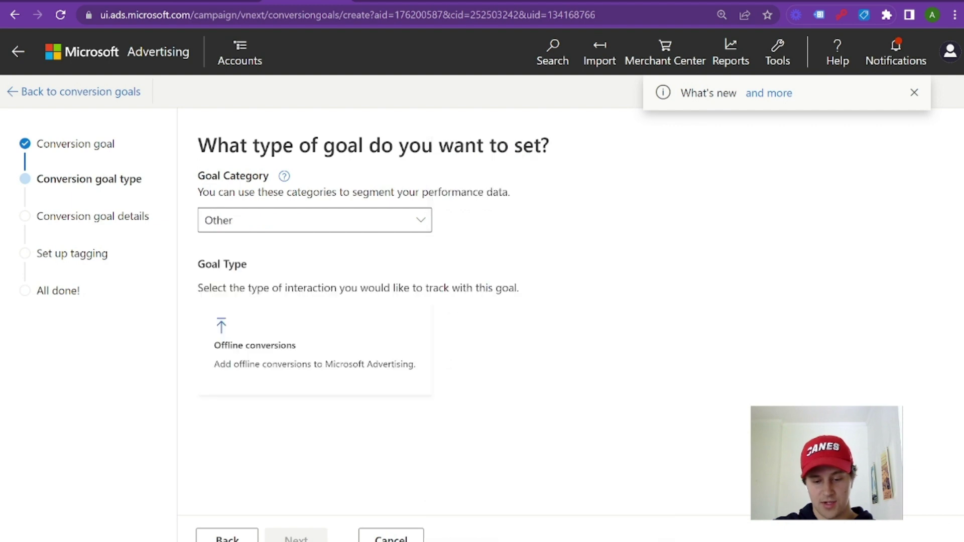
click(273, 347)
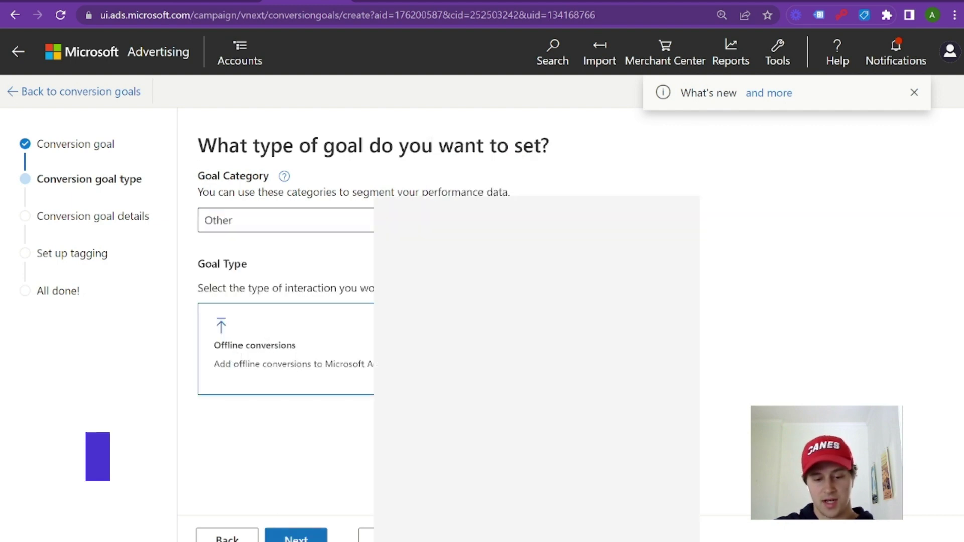
click(296, 537)
Name the offline conversion goal "Application Submitted"
click(254, 233)
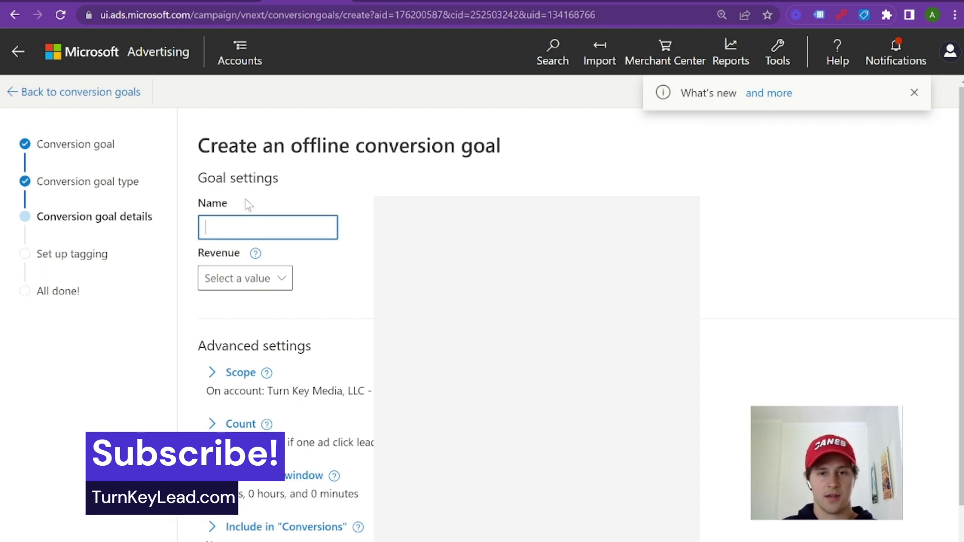
text(App)
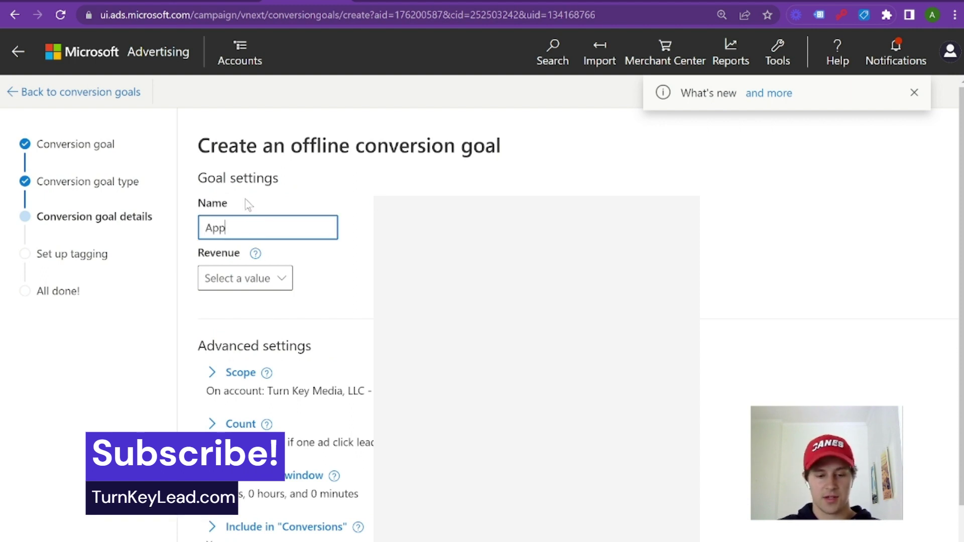
text(lication Submitted)
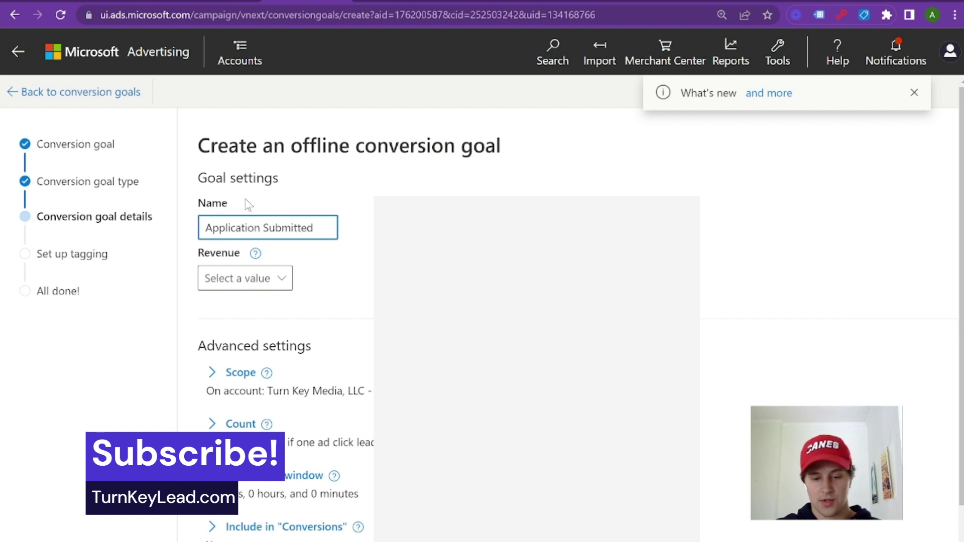
Shorten the offline conversion goal's name to "Application Submit"
key(BackSpace)
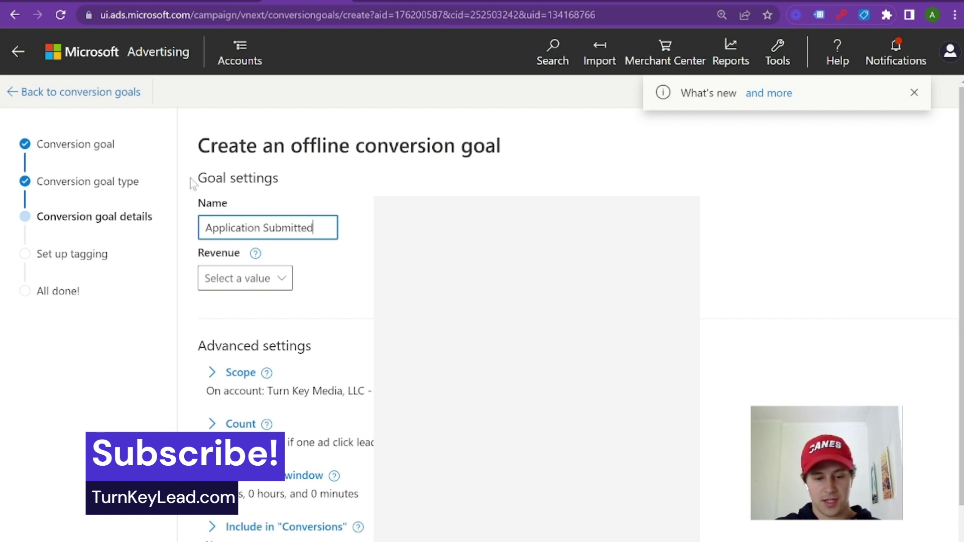
scroll(248, 271, down, 2)
key(BackSpace)
key(BackSpace)
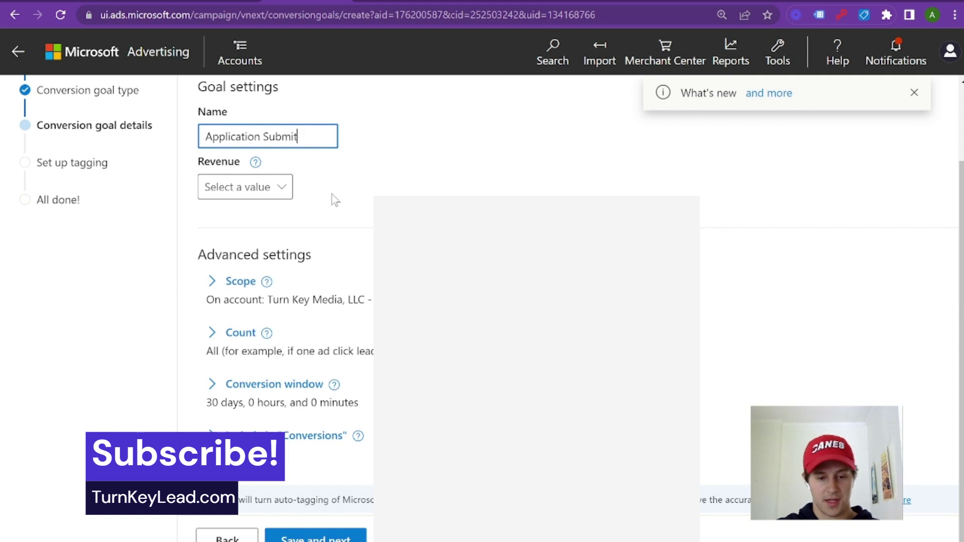
Review the goal's Count options and other advanced settings, and try to save the goal
click(230, 334)
scroll(230, 340, down, 1)
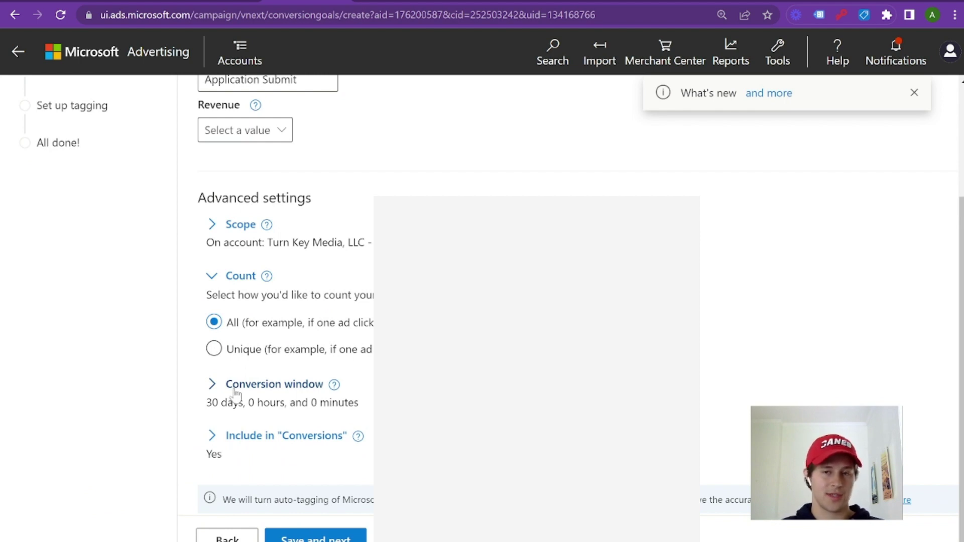
scroll(247, 388, up, 3)
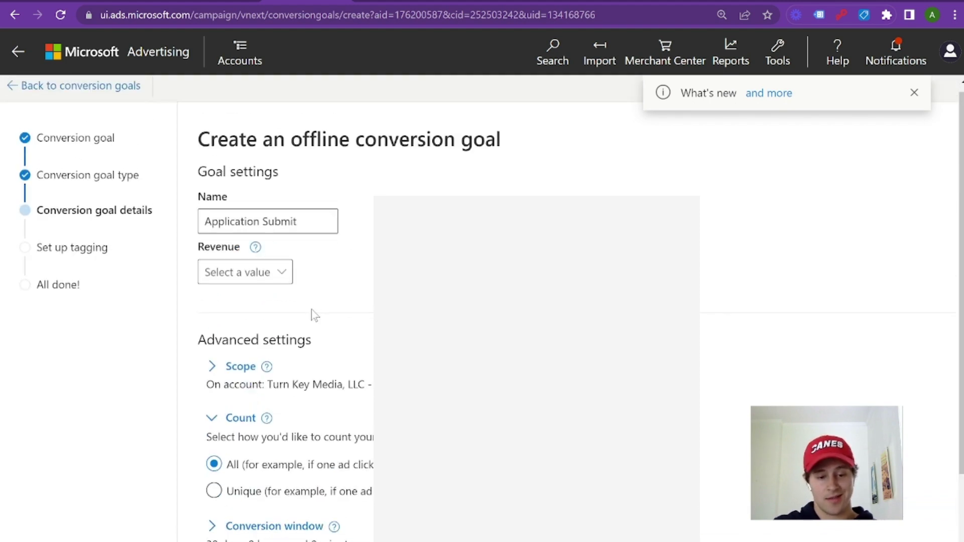
triple_click(287, 228)
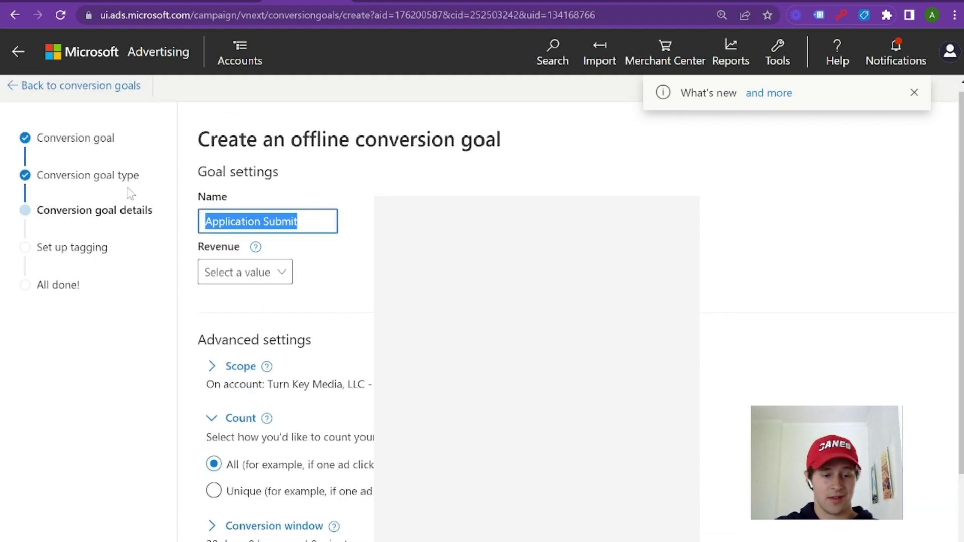
scroll(482, 302, down, 1)
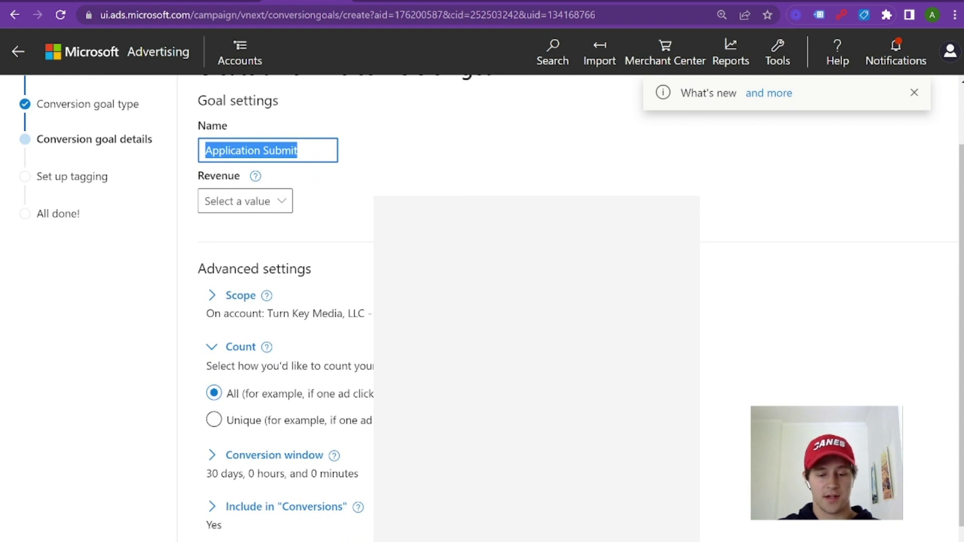
scroll(277, 416, down, 1)
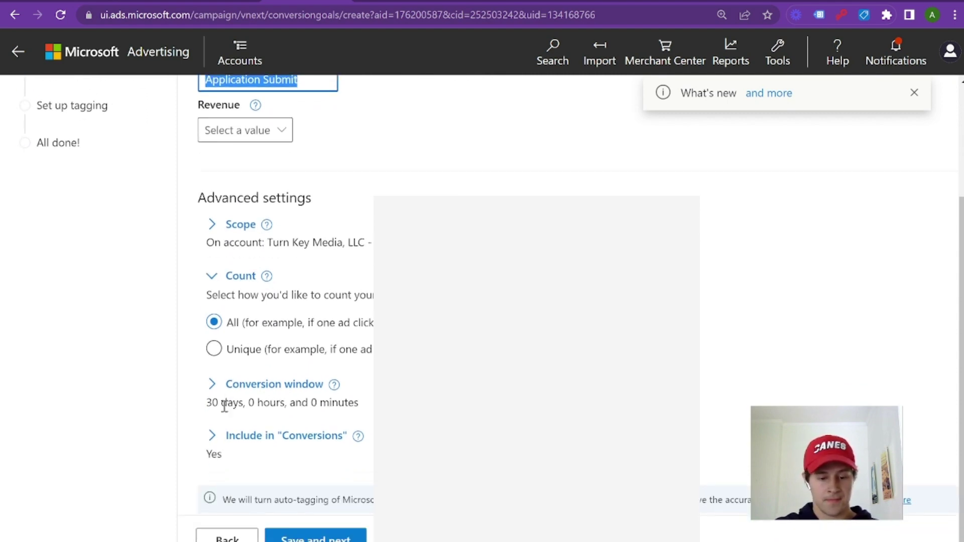
click(329, 539)
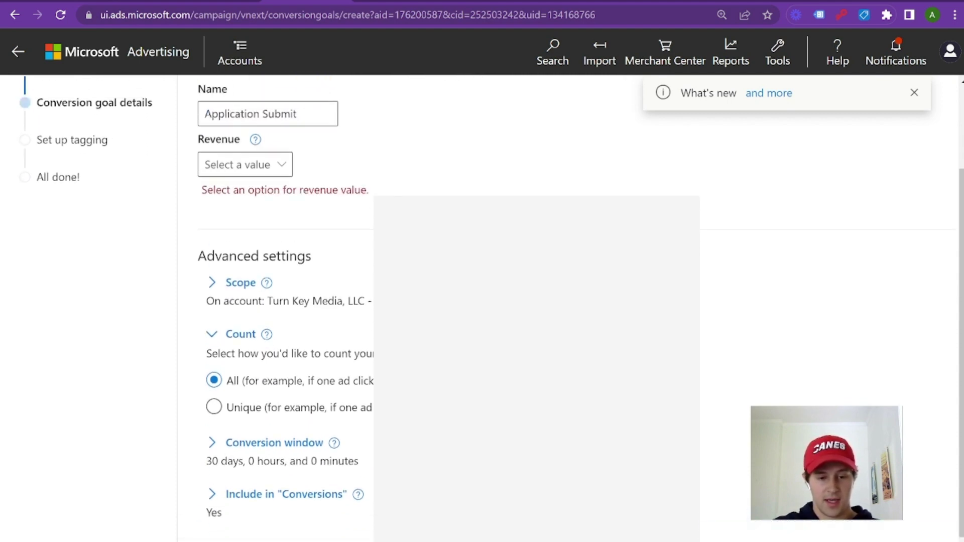
Set the goal's revenue so each conversion action has the same value of 200 US dollars
click(225, 283)
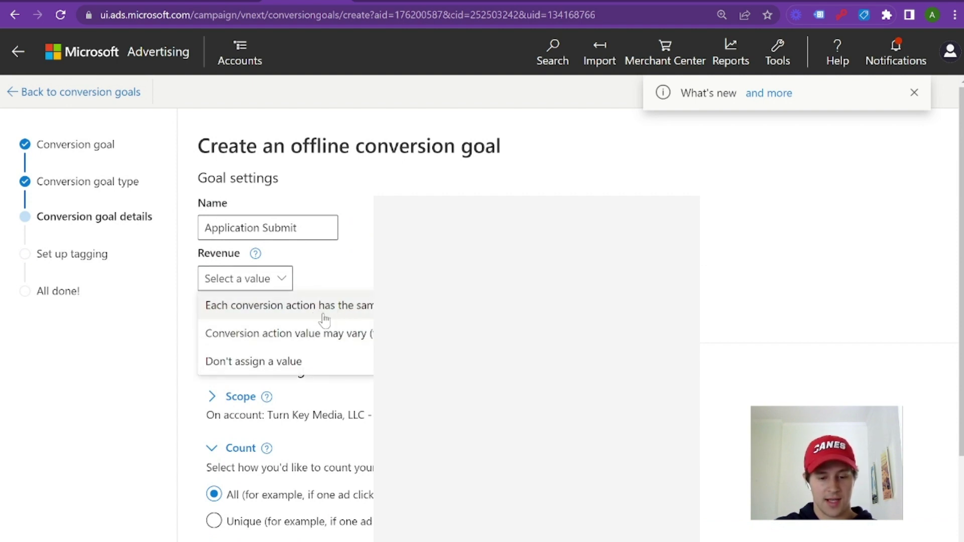
click(325, 318)
click(297, 317)
key(ctrl+a)
text(2)
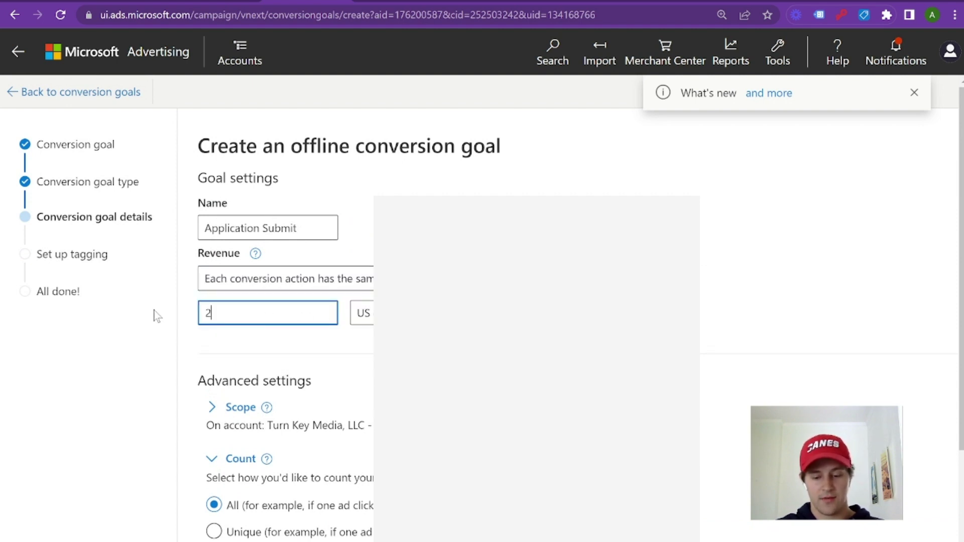
text(00)
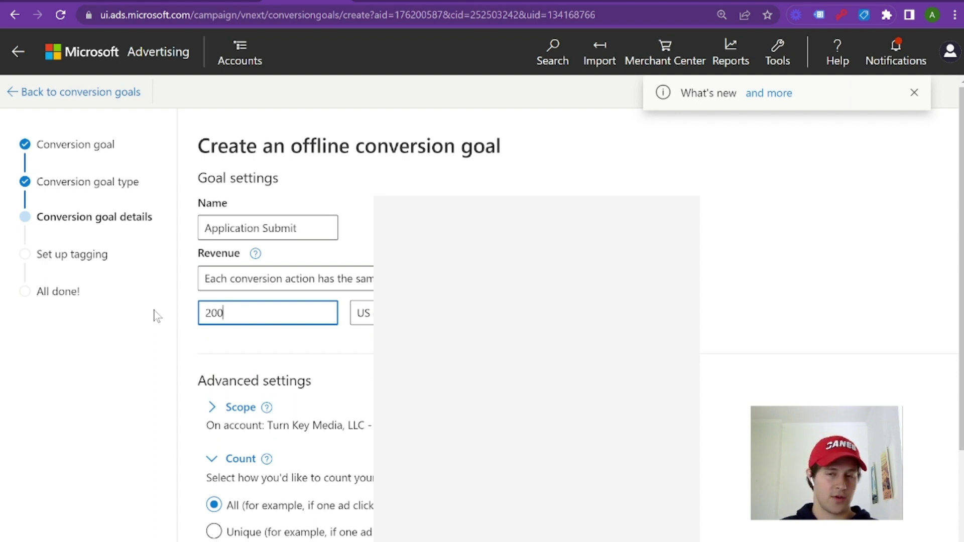
scroll(155, 324, down, 3)
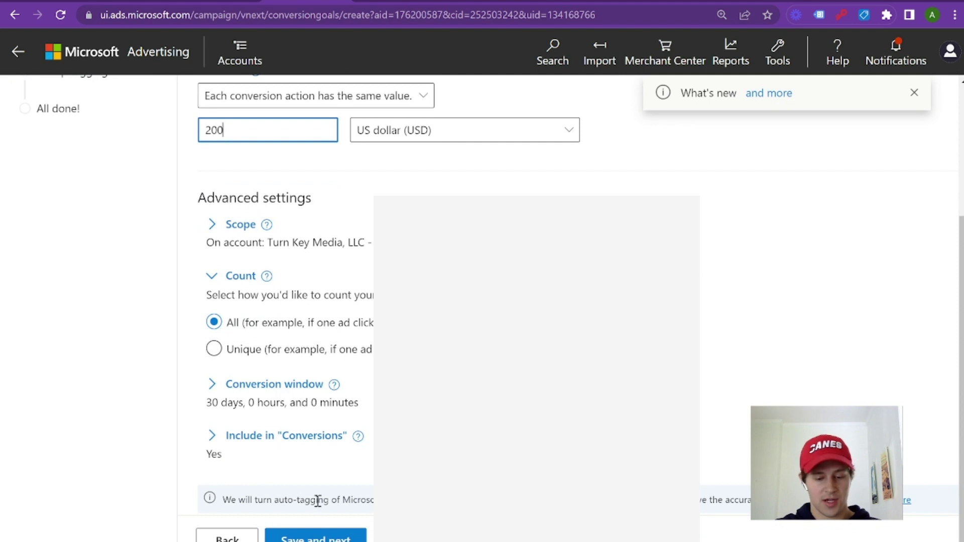